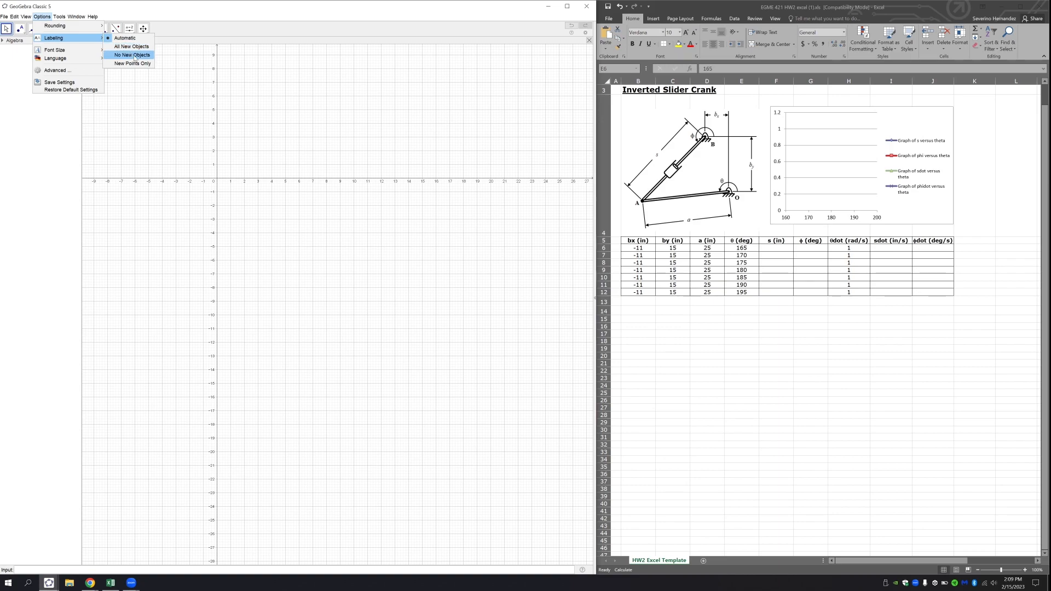
# Step: Set labeling to No New Objects and show the Algebra view's style bar
pyautogui.click(3, 40)
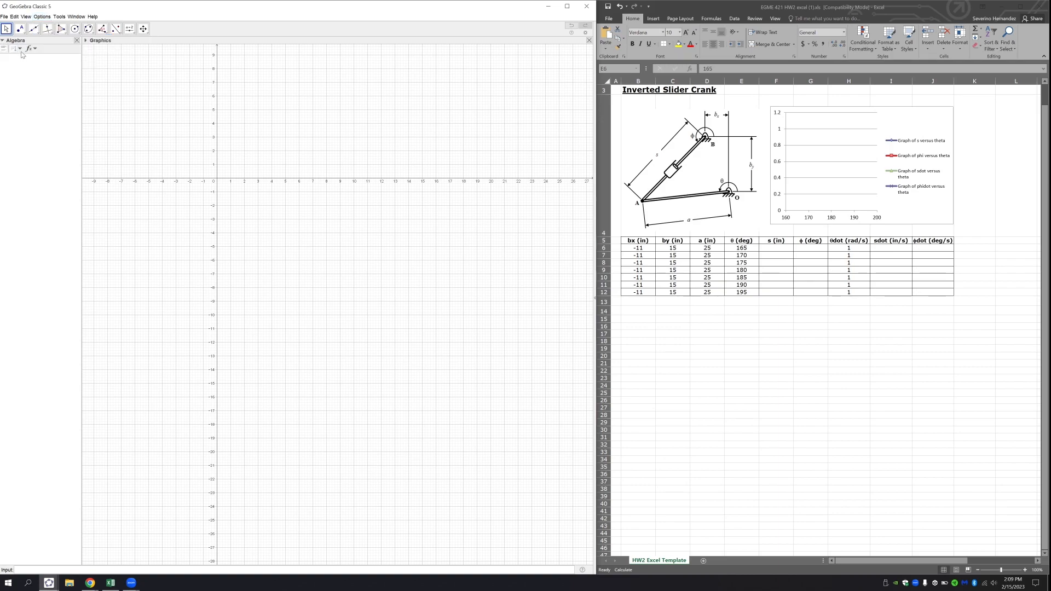
pyautogui.click(19, 49)
pyautogui.click(27, 74)
pyautogui.click(42, 17)
pyautogui.moveTo(47, 39)
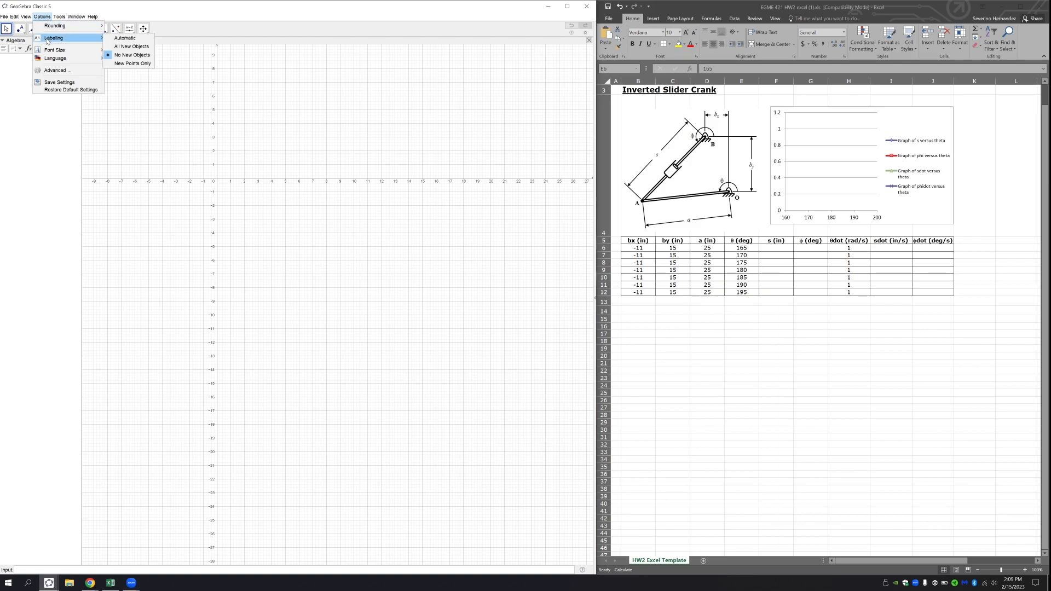
pyautogui.click(17, 49)
# Step: Show the Graphics view's style bar and hide the grid, keeping the axes
pyautogui.click(86, 40)
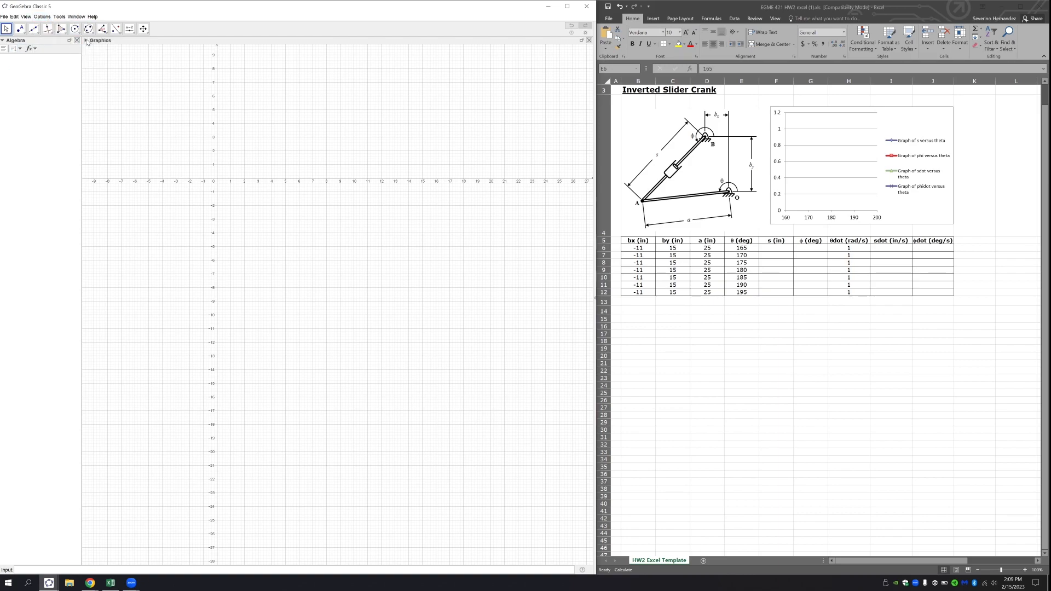
pyautogui.click(86, 40)
pyautogui.click(95, 49)
pyautogui.moveTo(289, 138); pyautogui.dragTo(417, 202)
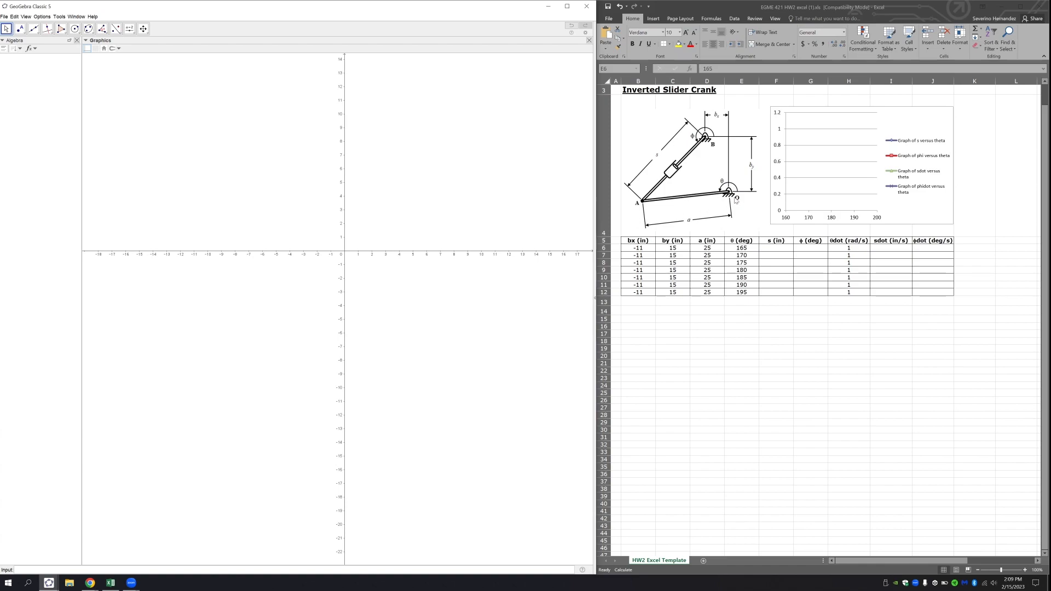
# Step: Draw a circle of radius 25, the spreadsheet's length a, centred at the origin, and place a point on it at (25, 0)
pyautogui.click(704, 249)
pyautogui.click(704, 249)
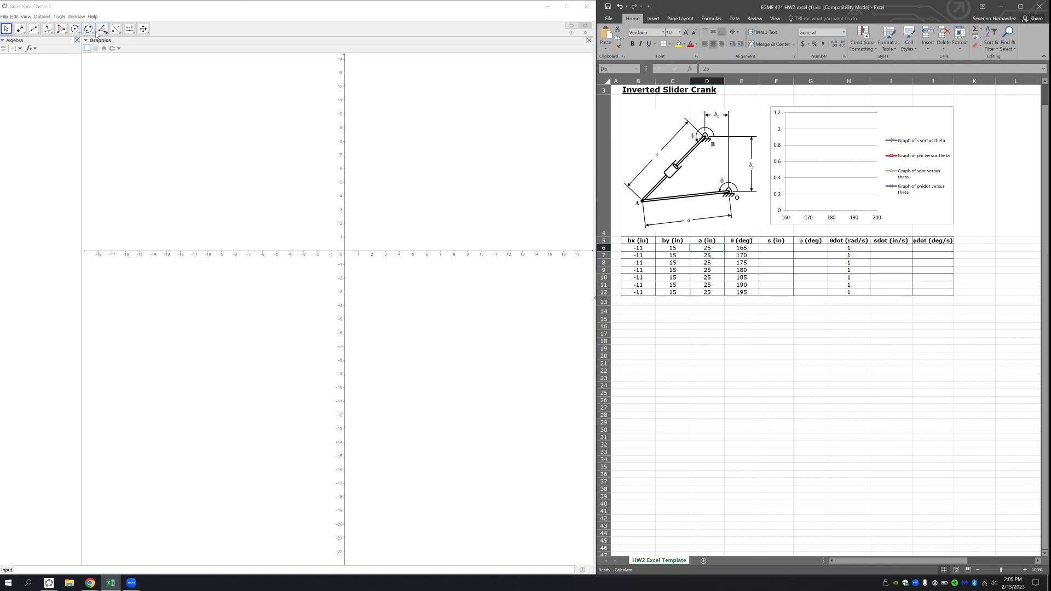
pyautogui.click(79, 33)
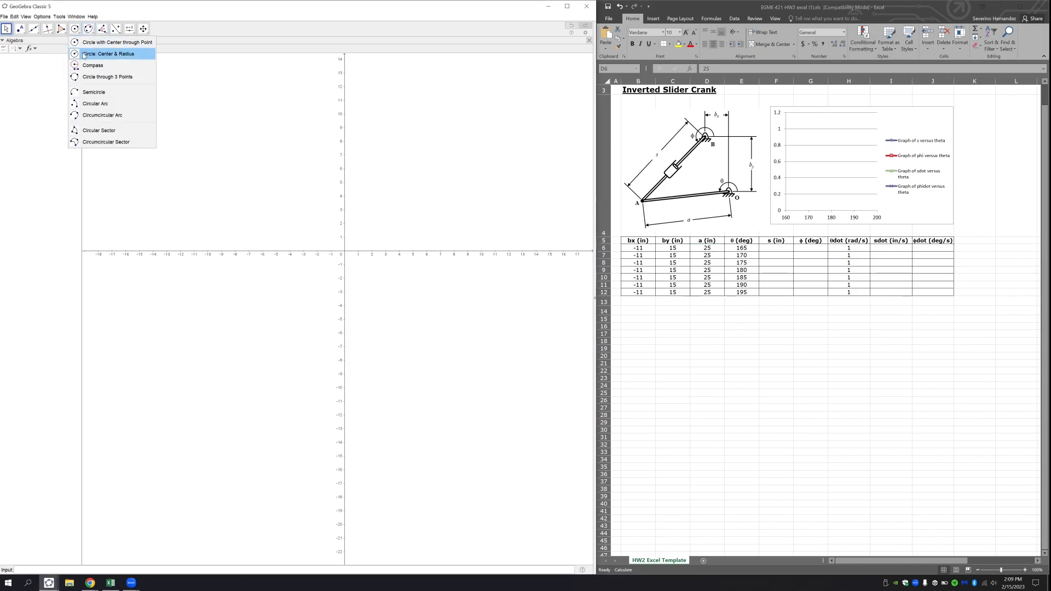
pyautogui.click(89, 55)
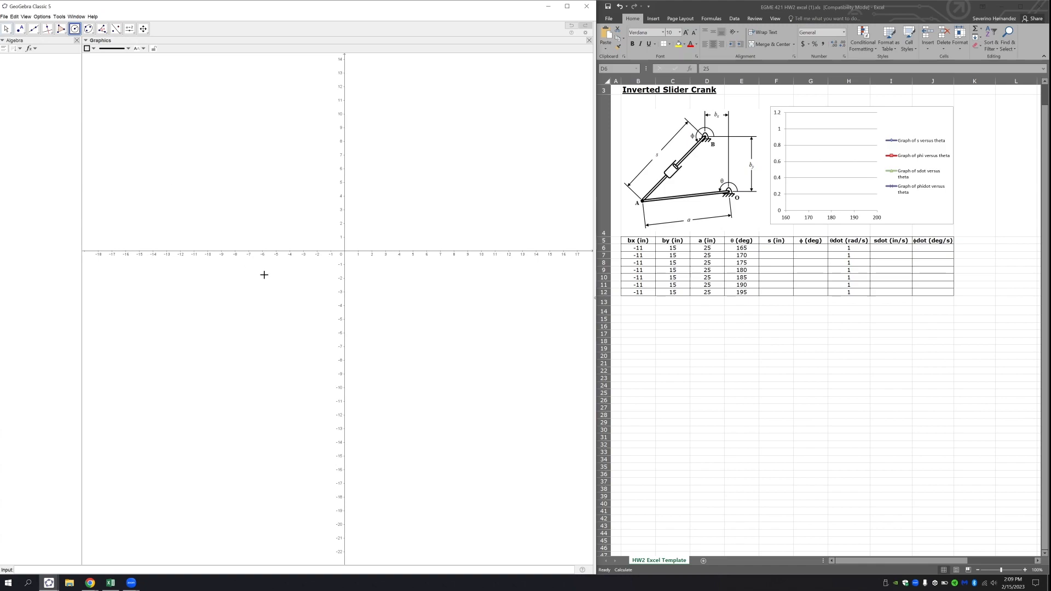
pyautogui.click(341, 252)
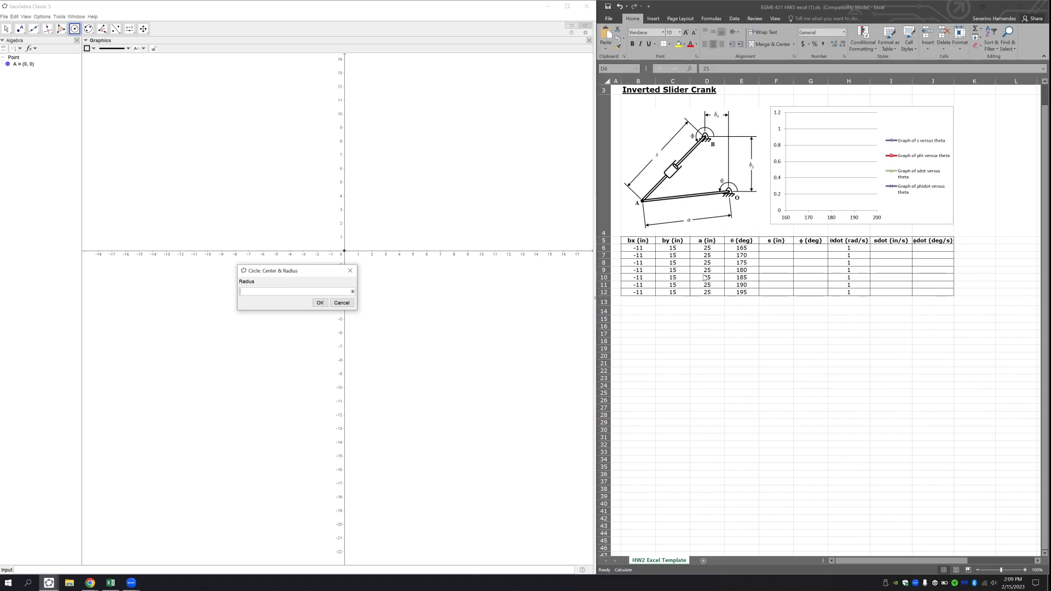
pyautogui.write('25')
pyautogui.press('Return')
pyautogui.scroll(1, 354, 284)
pyautogui.scroll(-7, 355, 286)
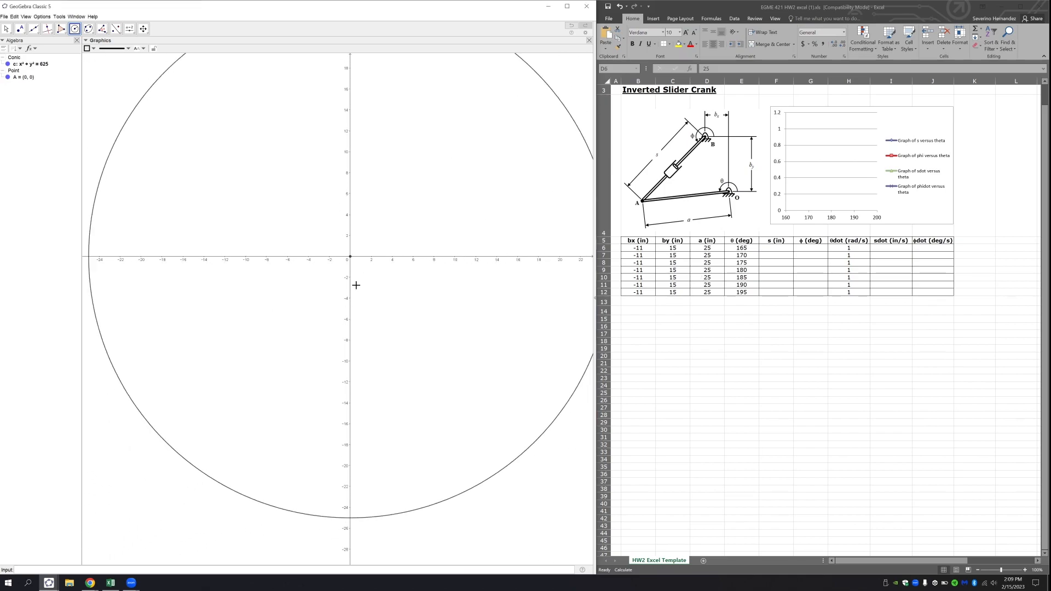
pyautogui.moveTo(458, 311); pyautogui.dragTo(411, 322)
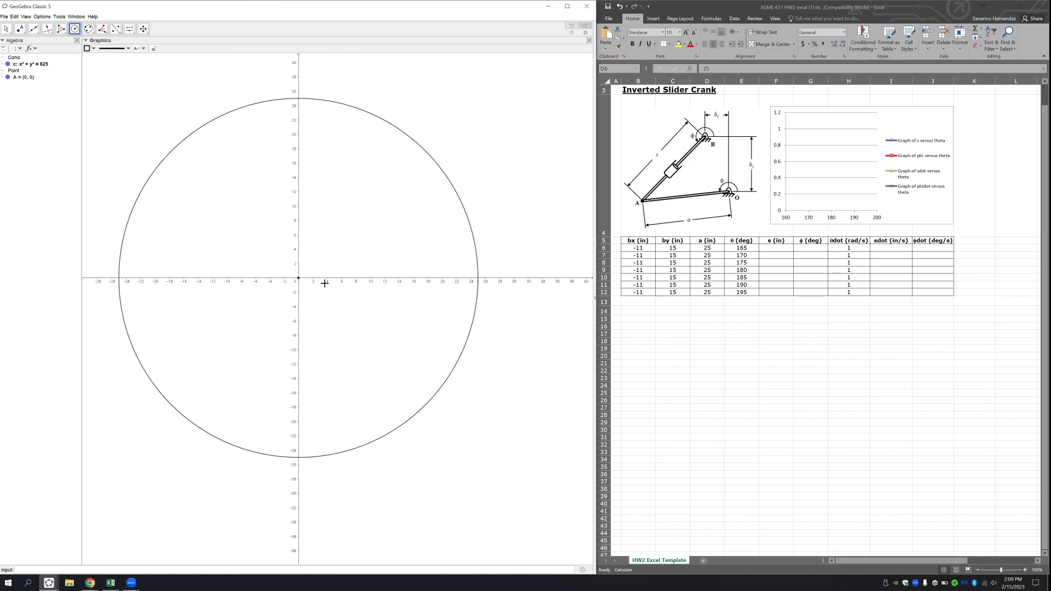
pyautogui.click(20, 28)
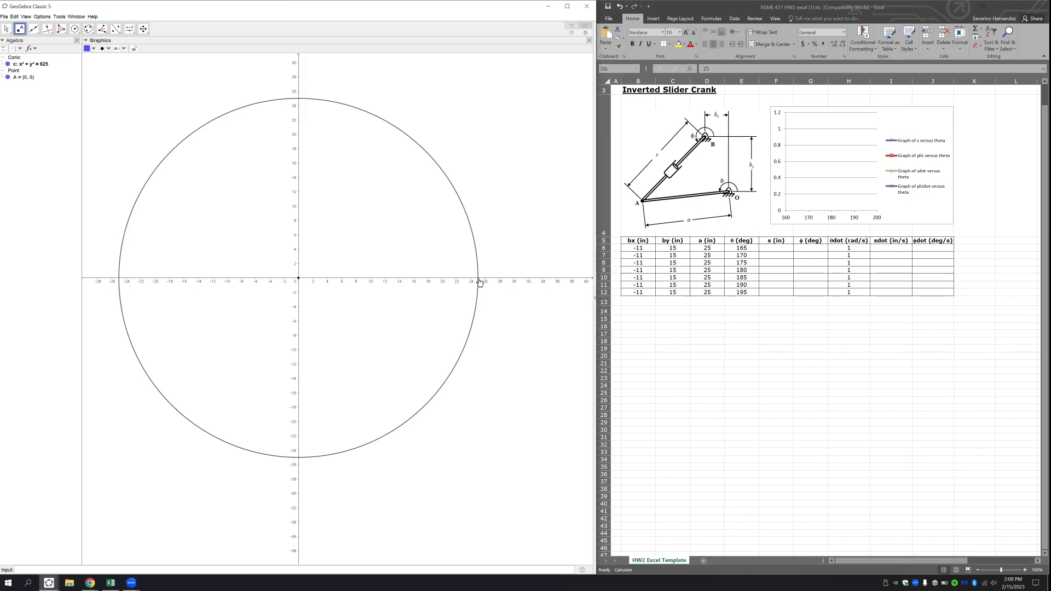
pyautogui.click(478, 279)
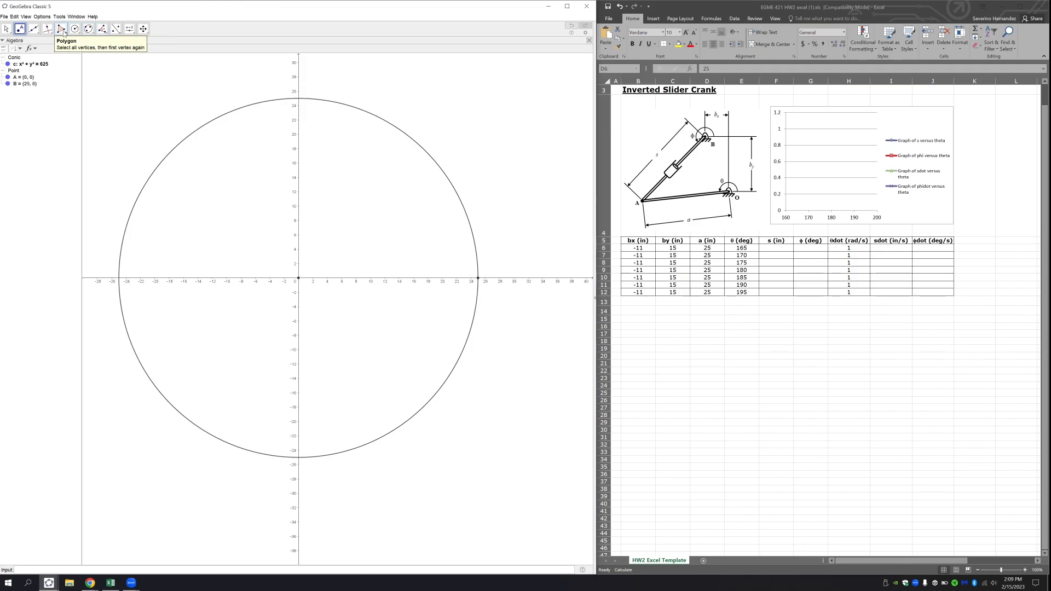
# Step: Create an angle slider named Crank above the circle, with the default interval from 0° to 360°
pyautogui.click(129, 29)
pyautogui.click(409, 80)
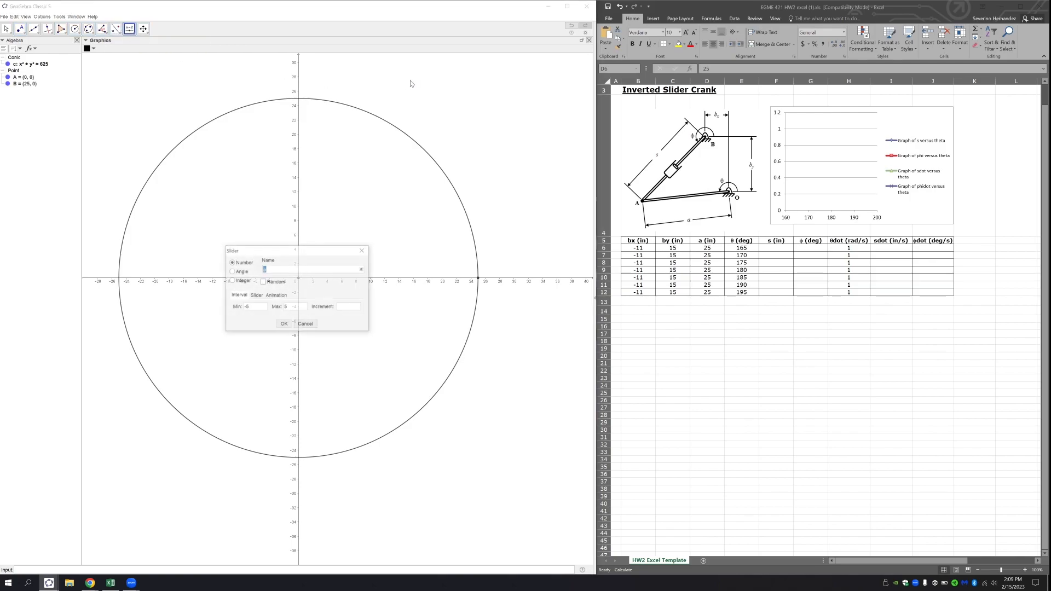
pyautogui.click(239, 272)
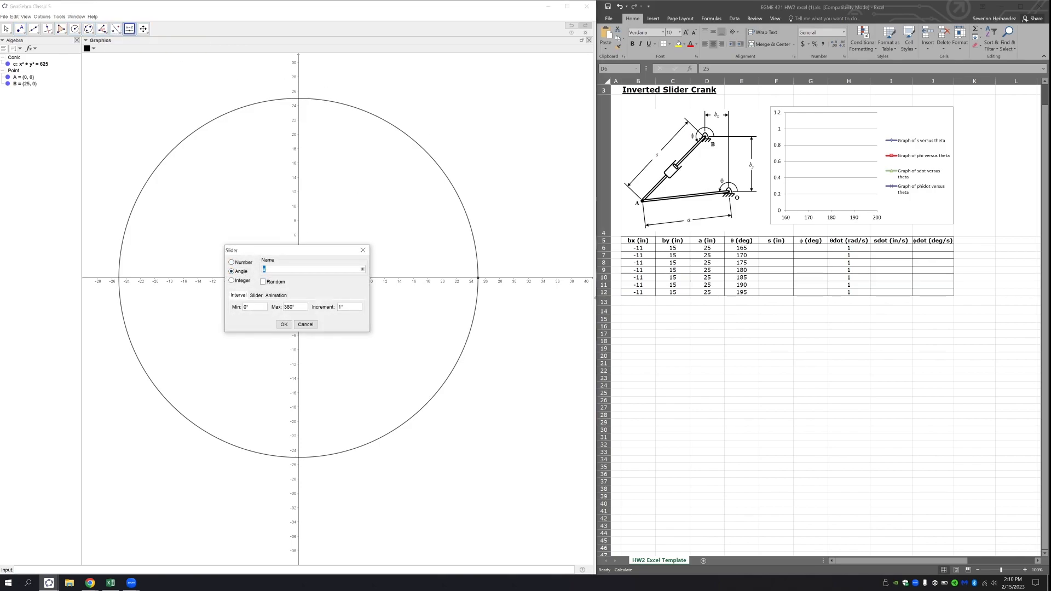
pyautogui.write('Crank')
pyautogui.press('Return')
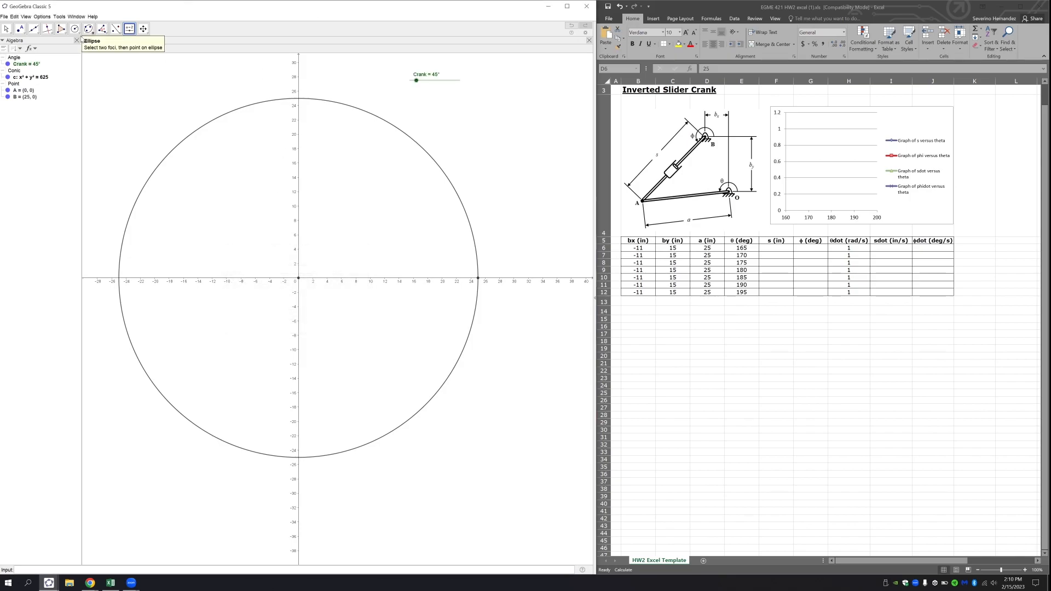
# Step: Construct a counterclockwise angle of size Crank from the point (25, 0) about the origin
pyautogui.click(106, 34)
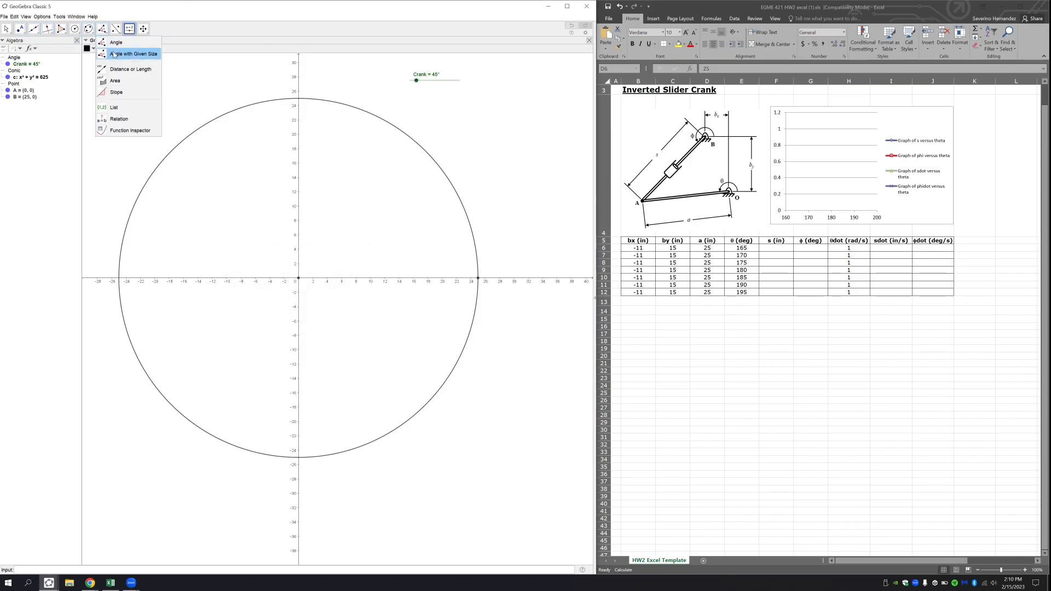
pyautogui.click(115, 55)
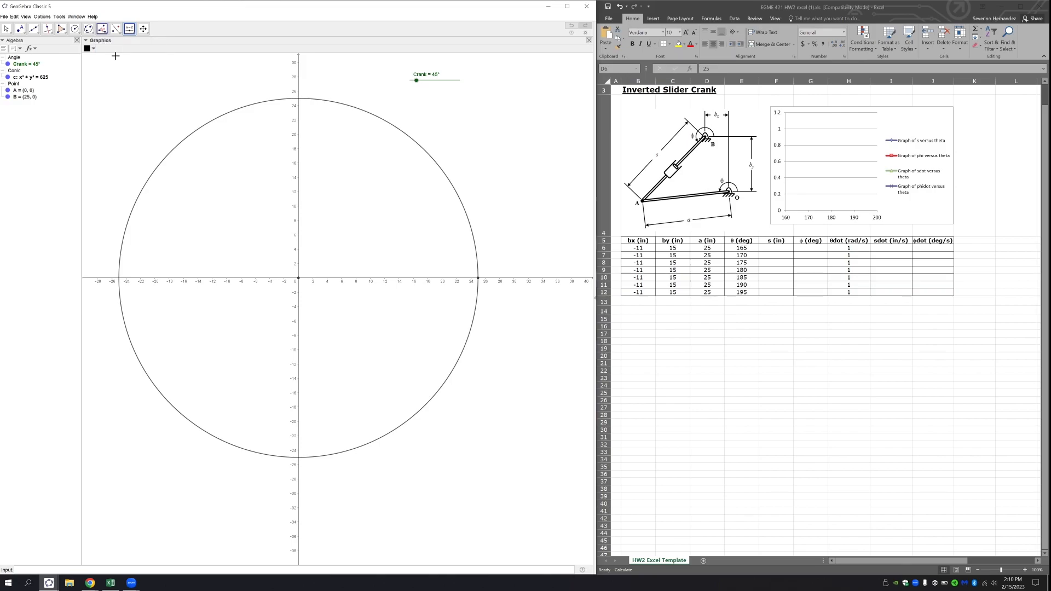
pyautogui.click(477, 278)
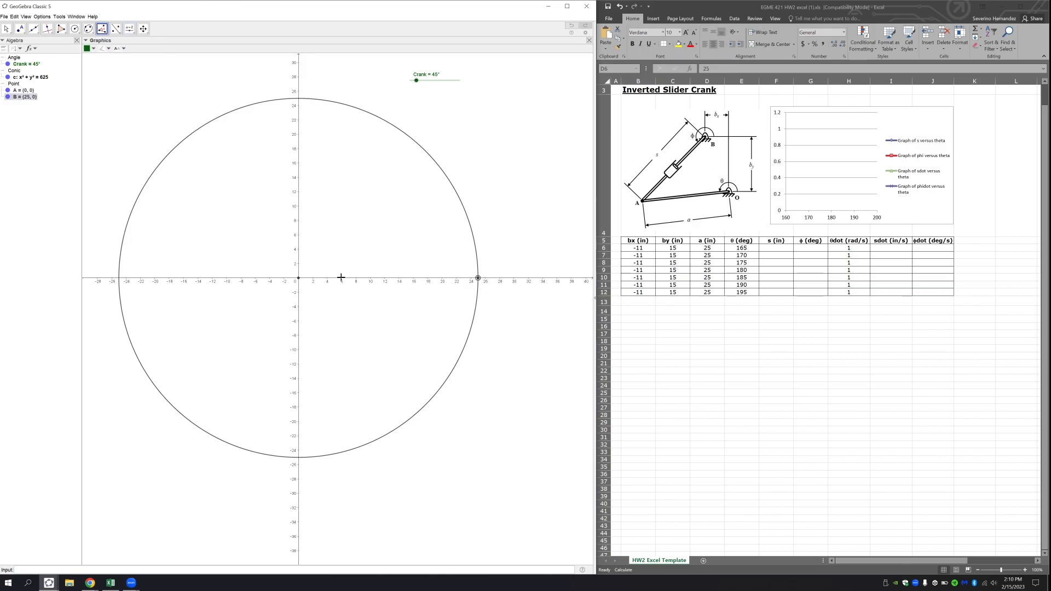
pyautogui.click(298, 281)
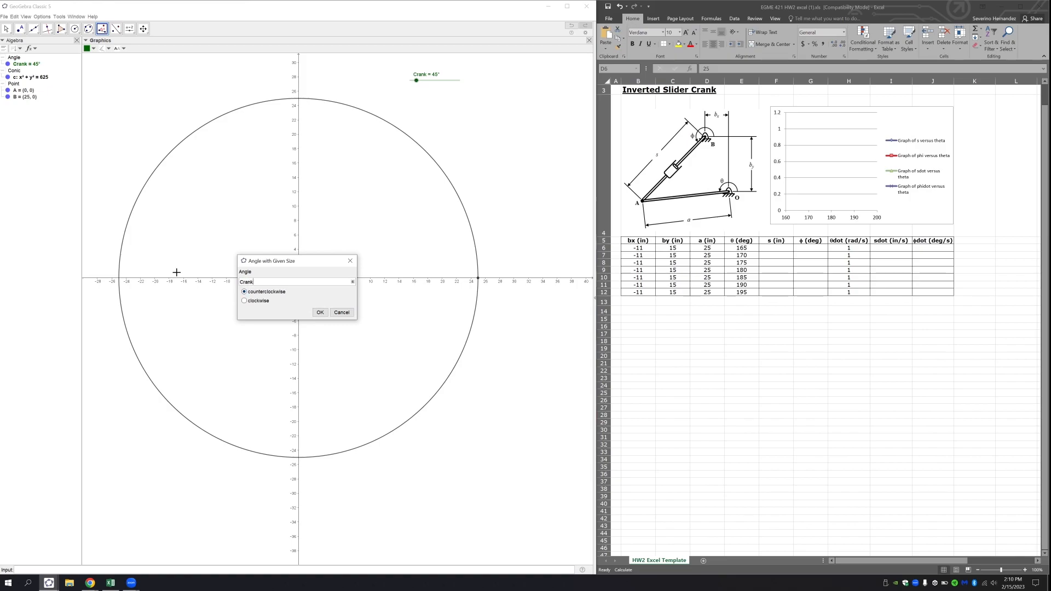
pyautogui.press('Return')
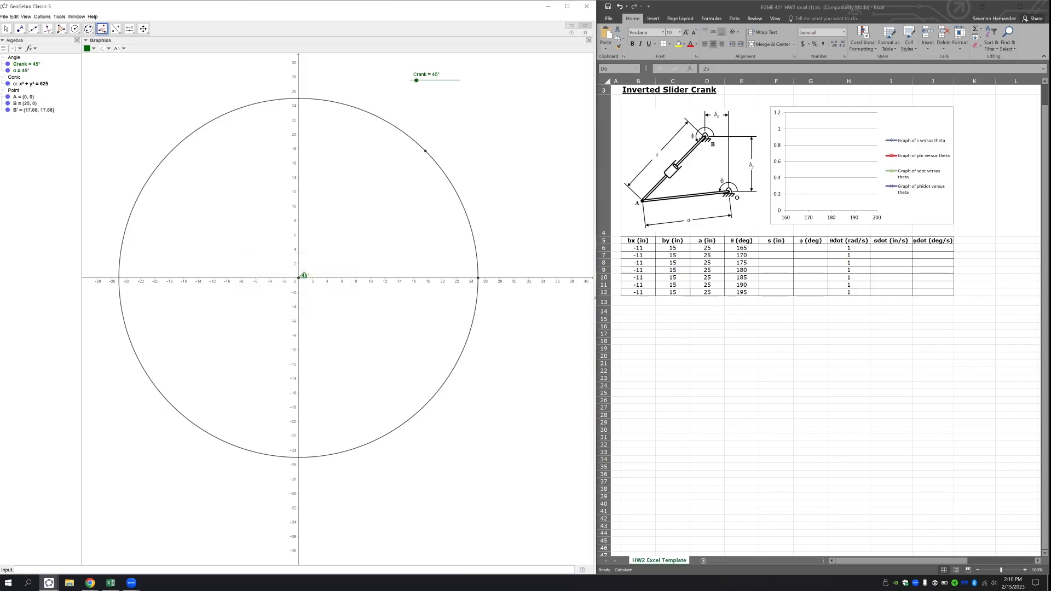
# Step: Move the angle's label away from the origin, then hide the angle, the circle and the point at (25, 0)
pyautogui.click(7, 29)
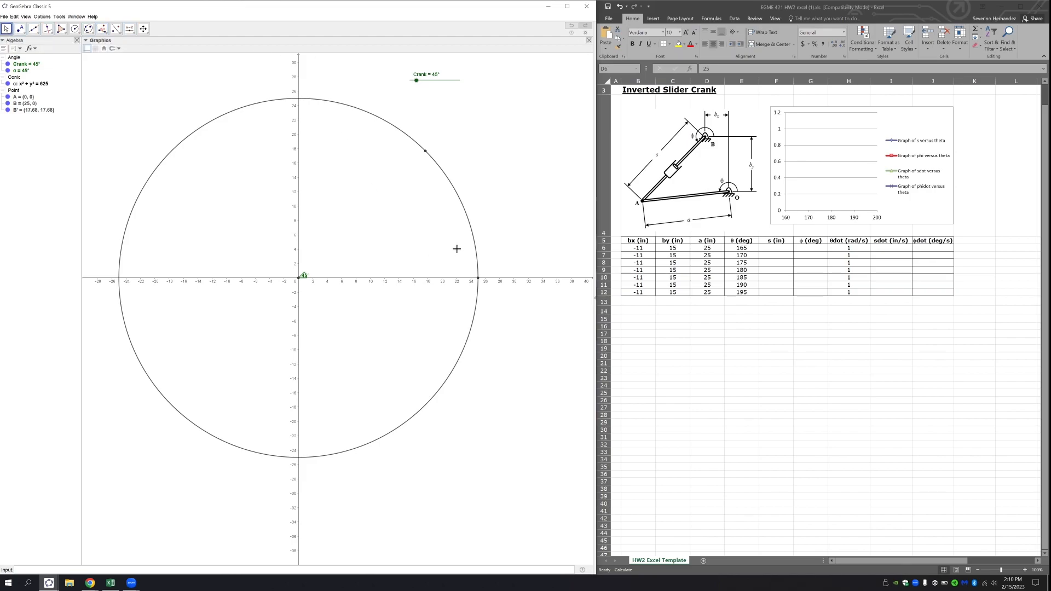
pyautogui.moveTo(305, 275); pyautogui.dragTo(318, 266)
pyautogui.click(318, 265)
pyautogui.hotkey('ctrl', 'g')
pyautogui.click(475, 252)
pyautogui.hotkey('ctrl', 'g')
pyautogui.click(477, 278)
pyautogui.hotkey('ctrl', 'g')
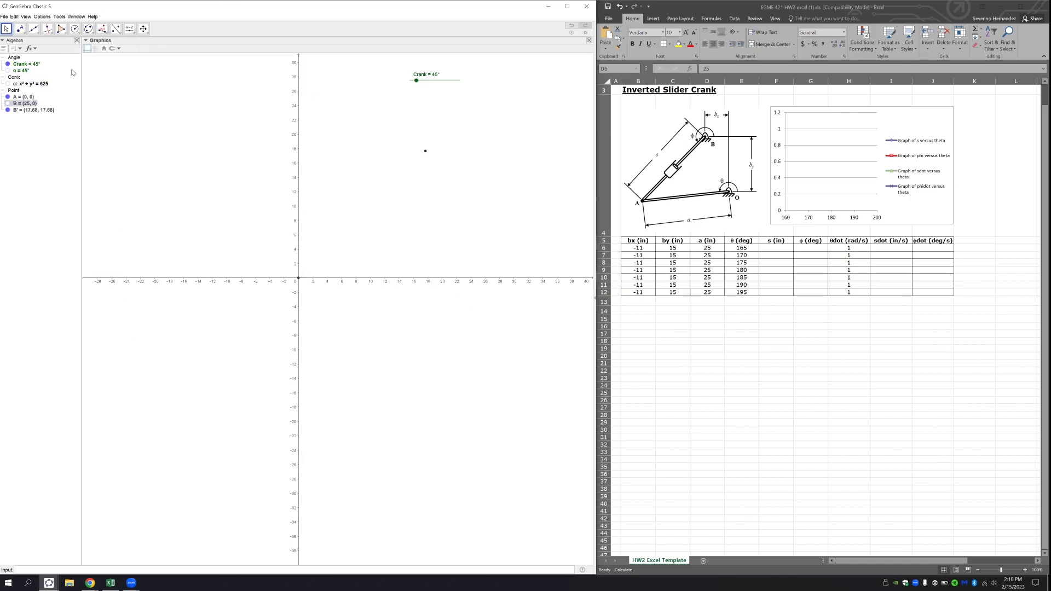
# Step: Draw the crank as a segment from the rotated point to the origin
pyautogui.click(20, 29)
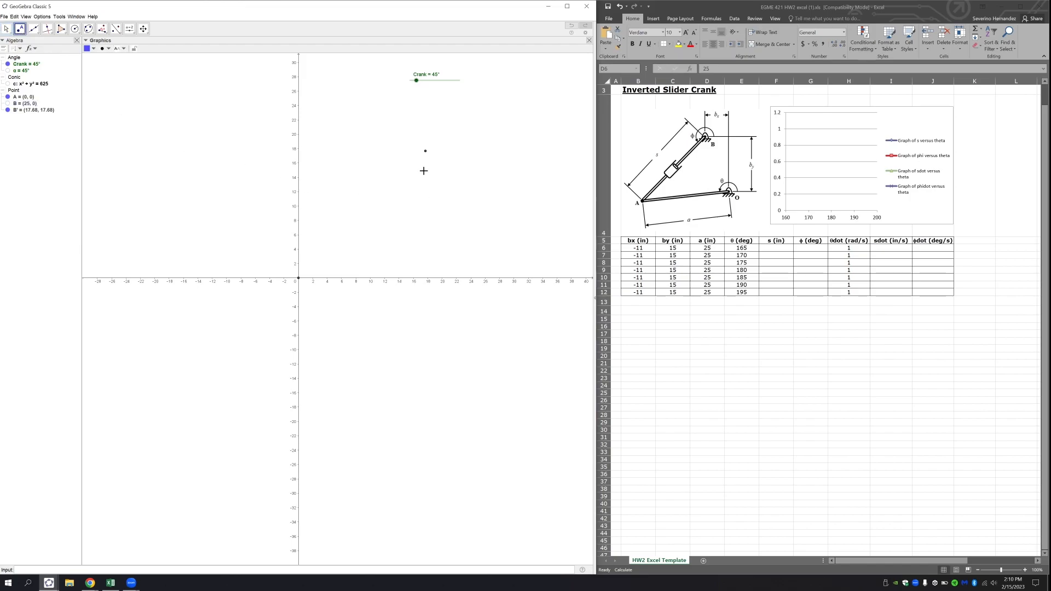
pyautogui.click(34, 29)
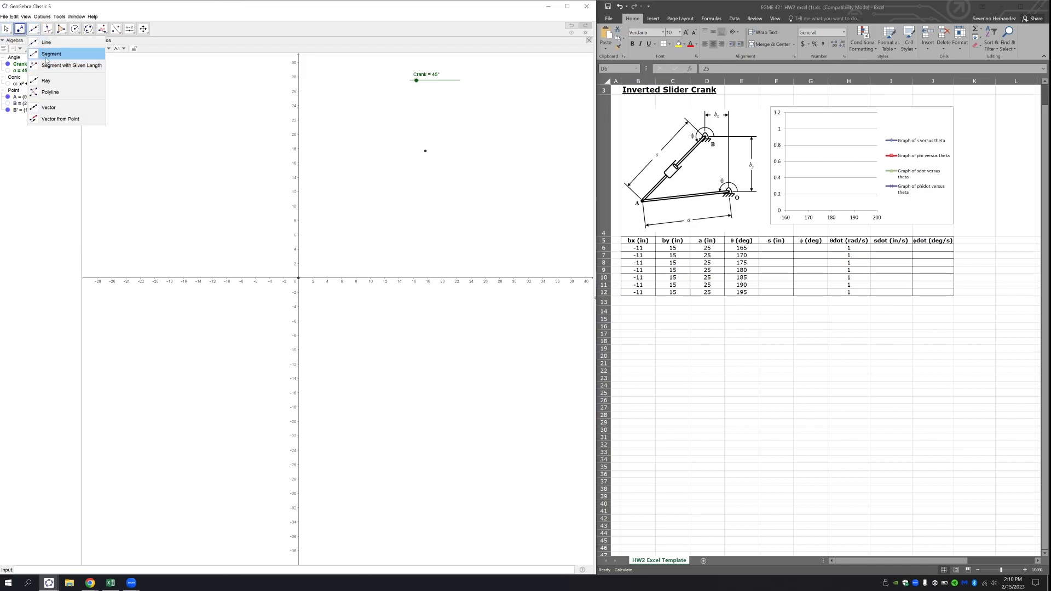
pyautogui.click(55, 53)
pyautogui.click(426, 151)
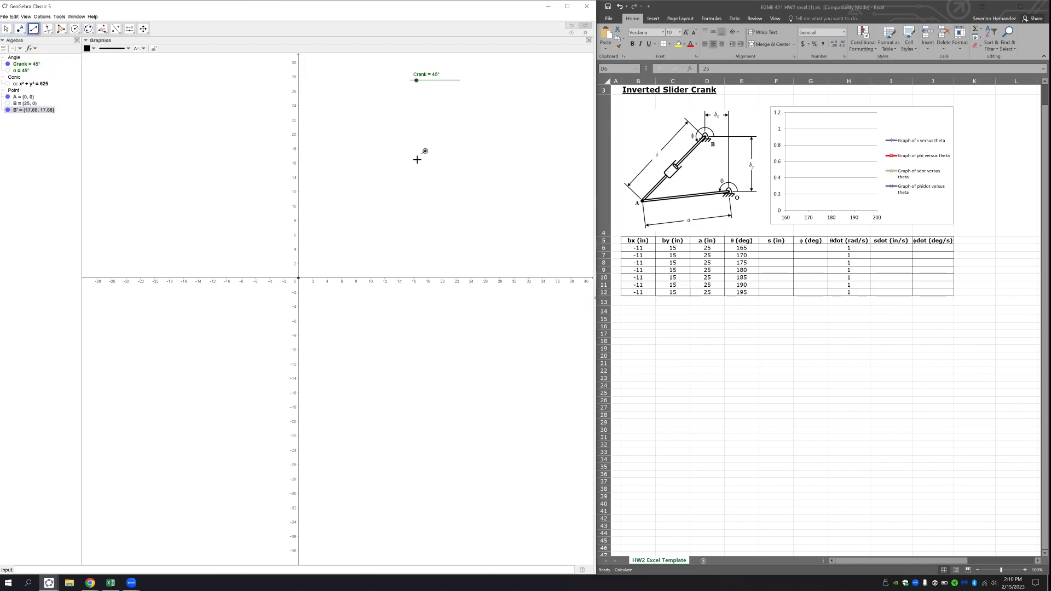
pyautogui.click(302, 282)
pyautogui.press('Escape')
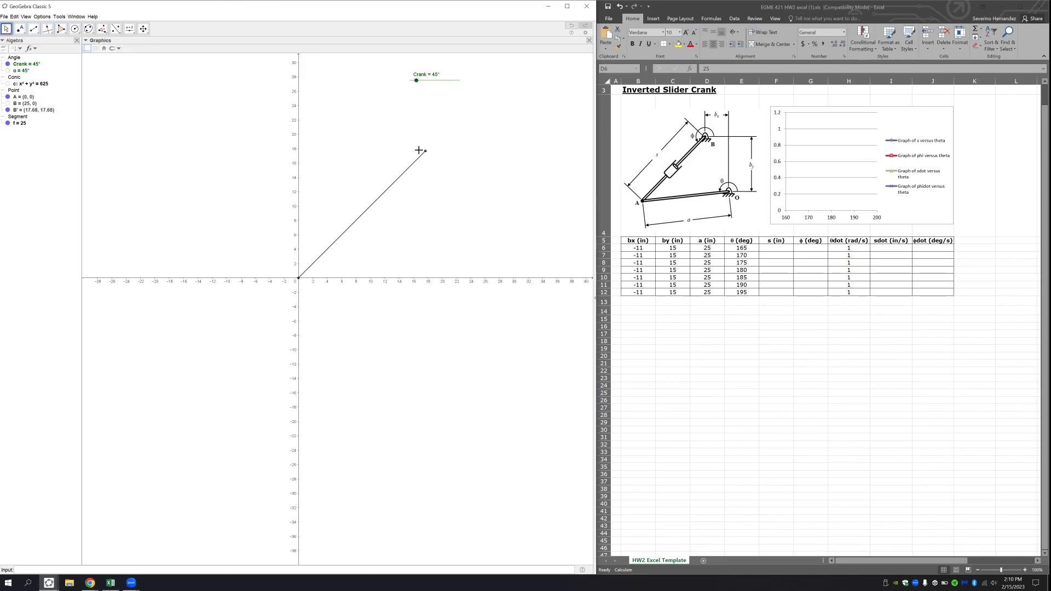
# Step: Try the Crank slider and limit its interval to 165° minimum and 195° maximum, matching the spreadsheet's theta values
pyautogui.moveTo(417, 80); pyautogui.dragTo(429, 91)
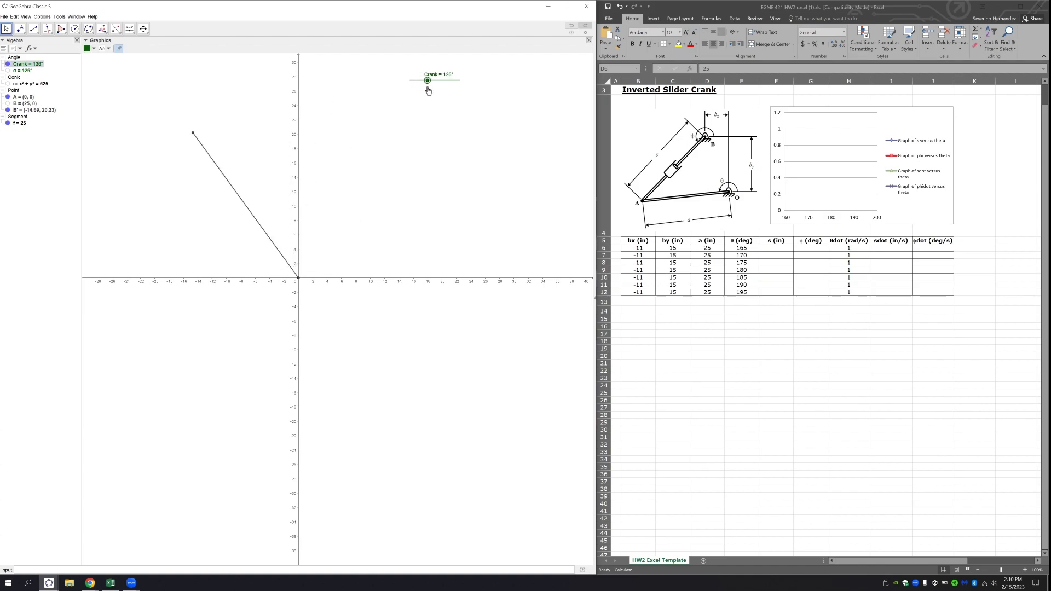
pyautogui.rightClick(440, 83)
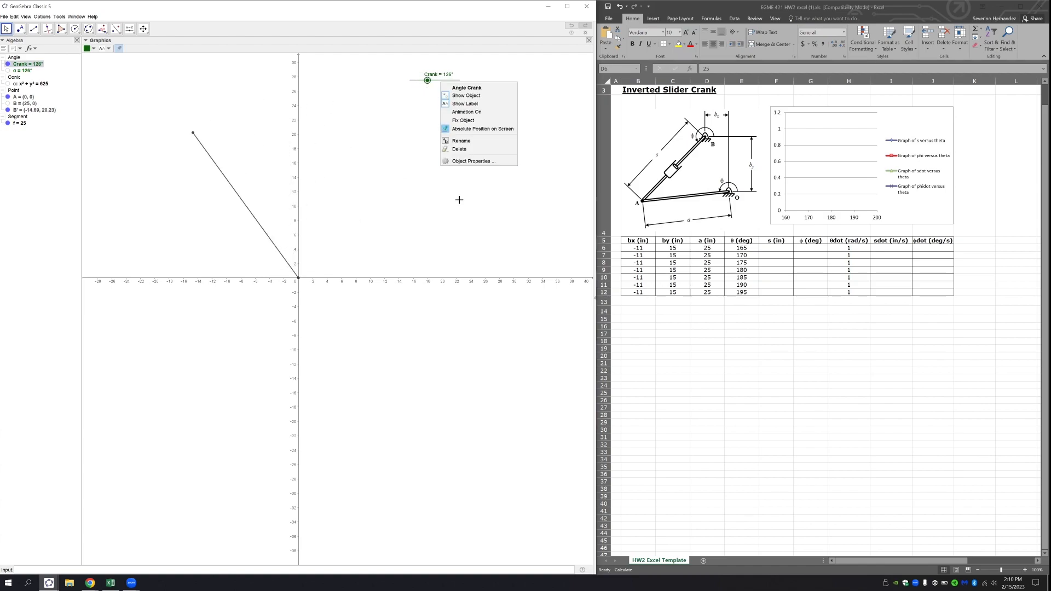
pyautogui.click(472, 161)
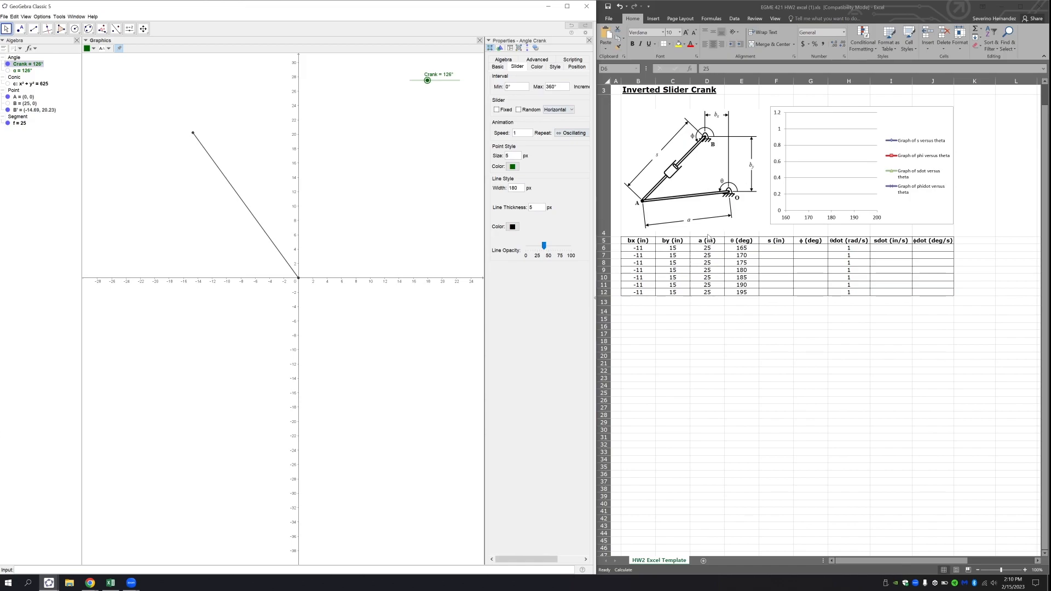
pyautogui.click(750, 247)
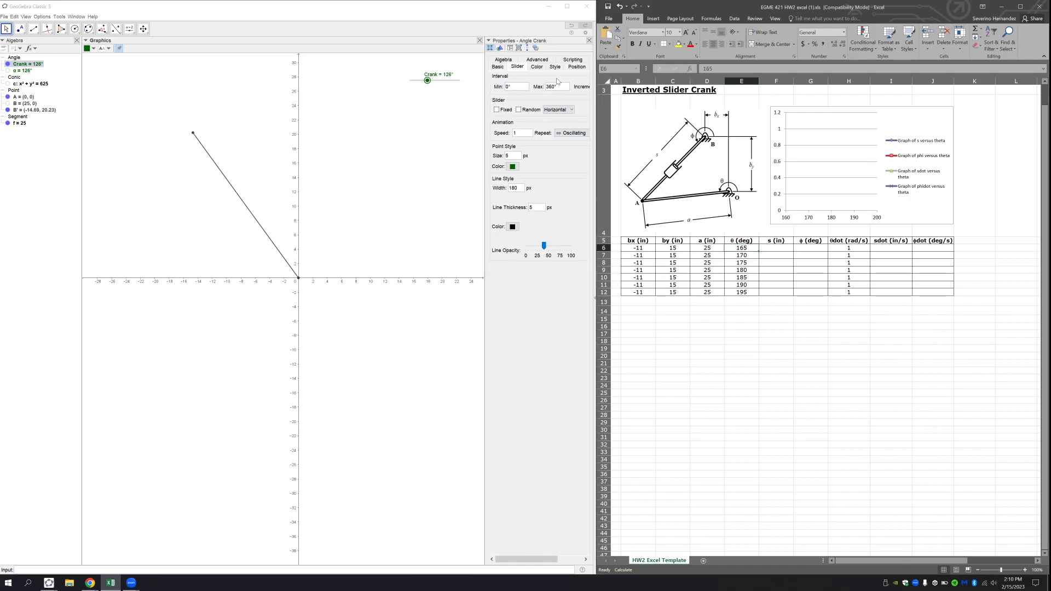
pyautogui.click(511, 86)
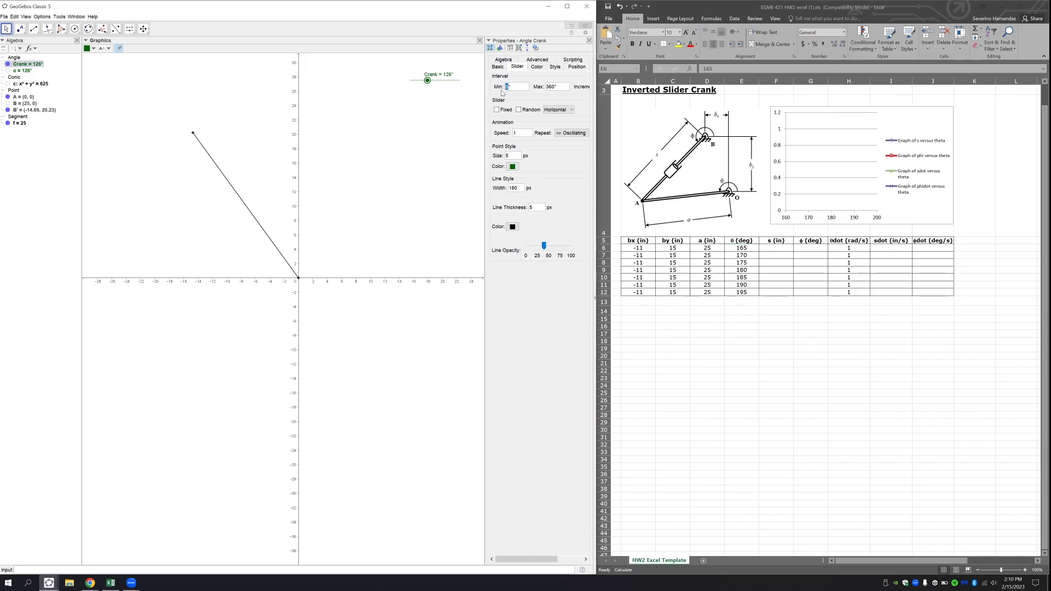
pyautogui.write('165')
pyautogui.press('Return')
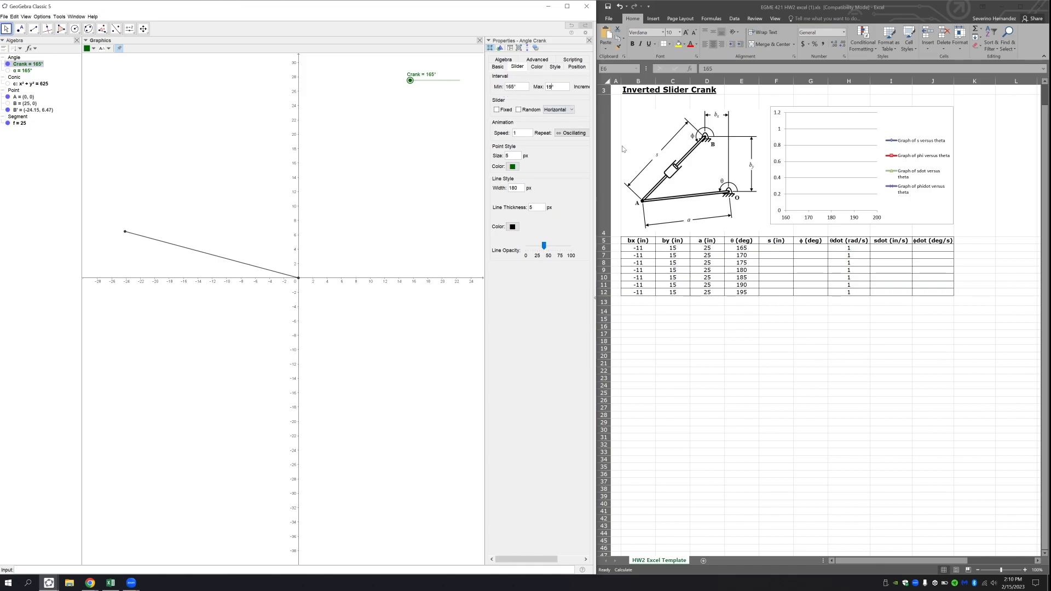
pyautogui.press('Return')
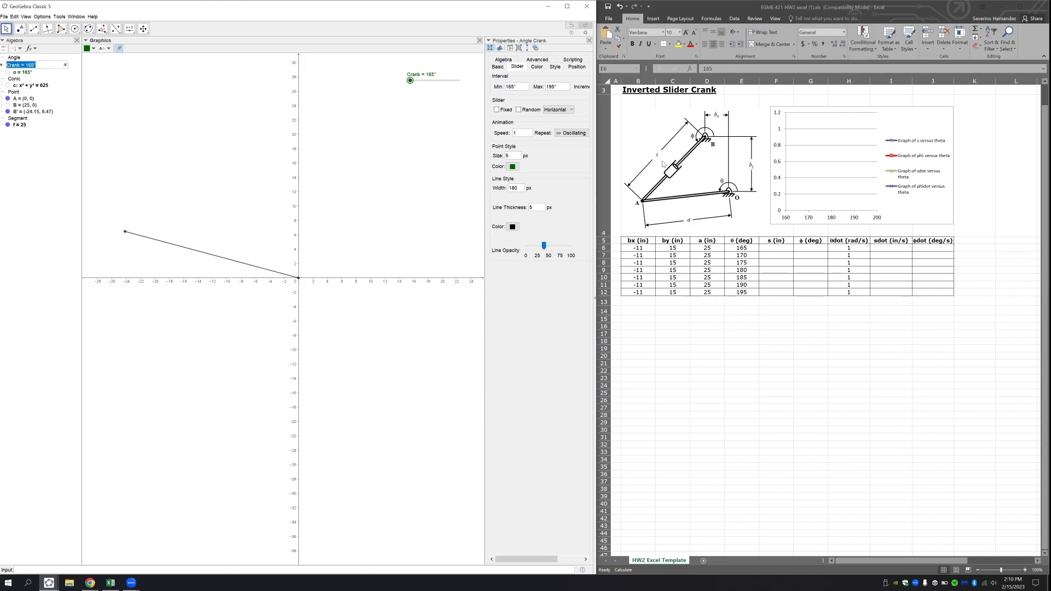
# Step: Show the hidden crank angle α at the origin and test the Crank slider at its lower limit
pyautogui.moveTo(410, 81); pyautogui.dragTo(363, 89)
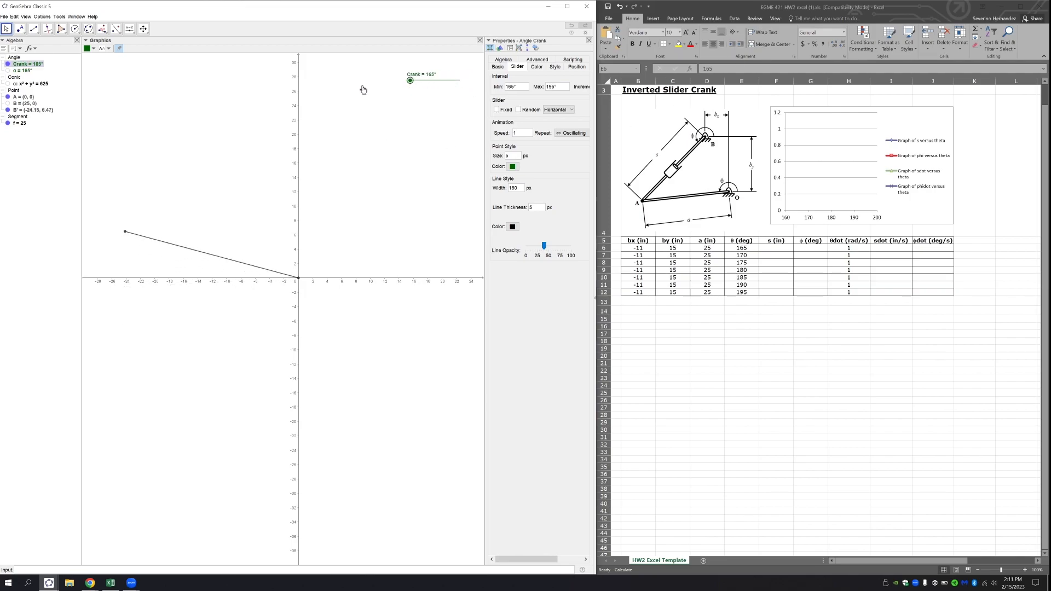
pyautogui.click(9, 70)
pyautogui.moveTo(410, 82); pyautogui.dragTo(401, 104)
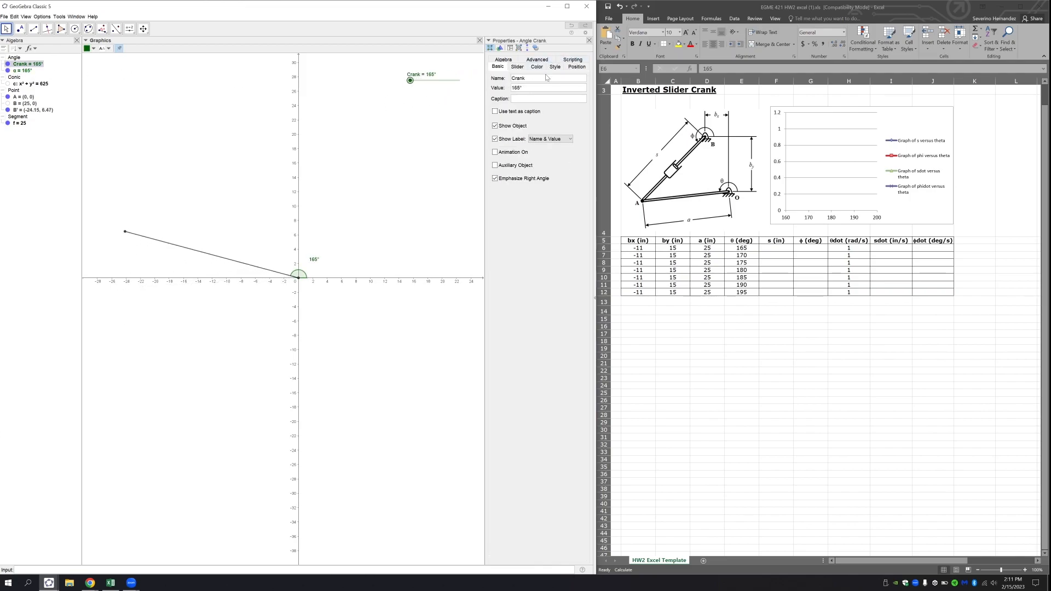
# Step: Try other label styles for the Crank slider and return it to Name & Value
pyautogui.click(560, 143)
pyautogui.click(553, 162)
pyautogui.click(558, 141)
pyautogui.click(558, 148)
pyautogui.click(559, 139)
pyautogui.click(558, 154)
pyautogui.click(588, 41)
# Step: Label the crank segment with its value and move the label just above the segment
pyautogui.moveTo(381, 192); pyautogui.dragTo(424, 185)
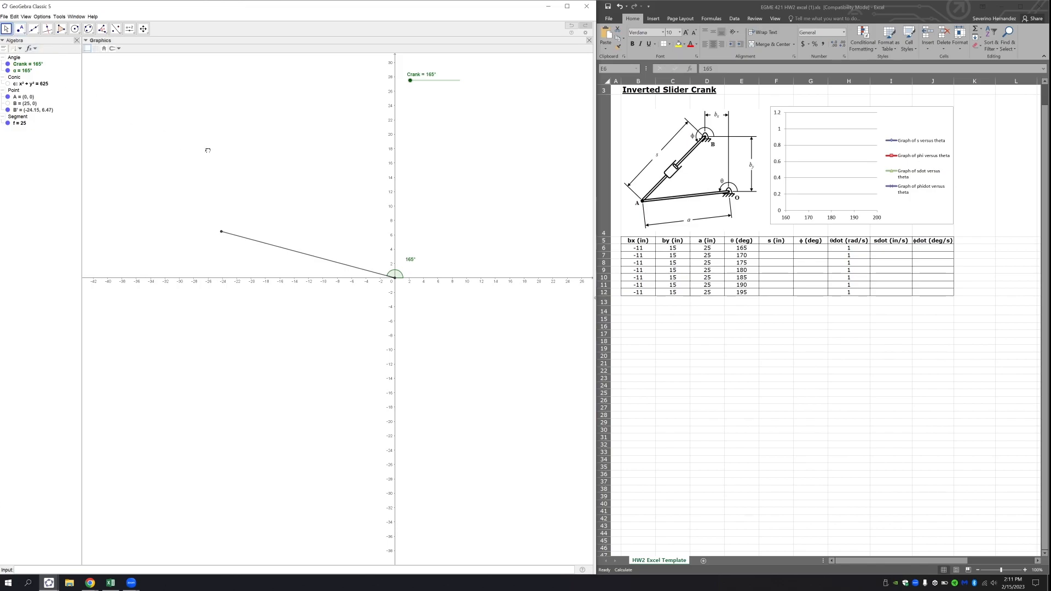
pyautogui.click(307, 255)
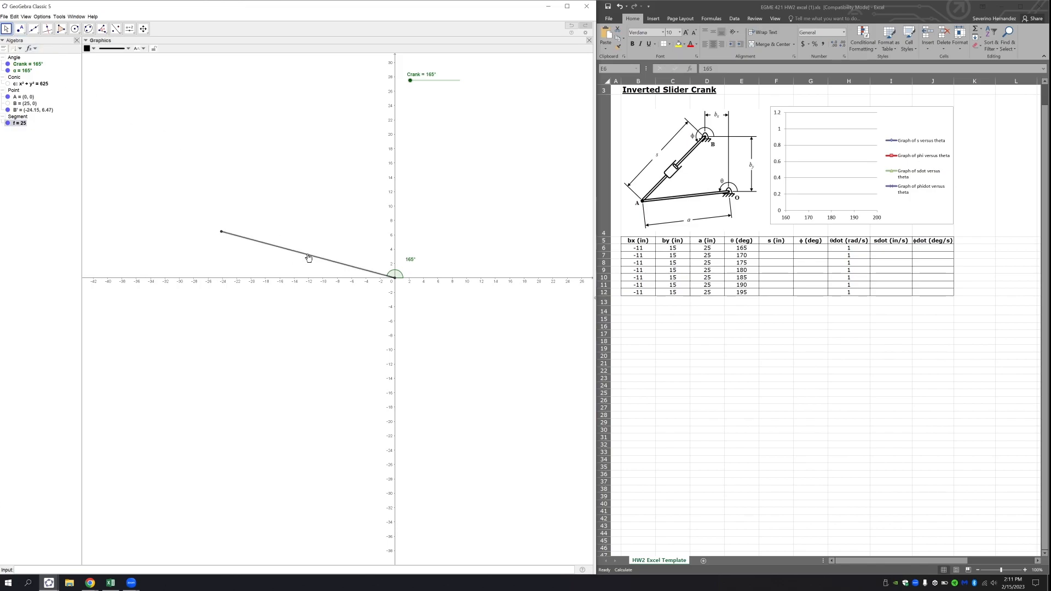
pyautogui.click(139, 49)
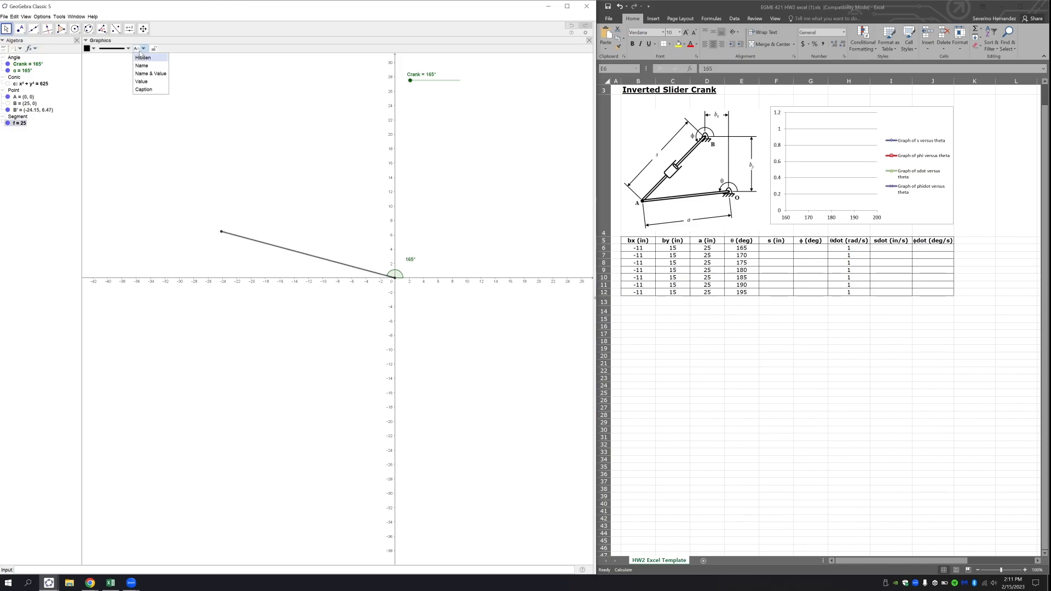
pyautogui.click(147, 79)
pyautogui.moveTo(308, 257); pyautogui.dragTo(321, 249)
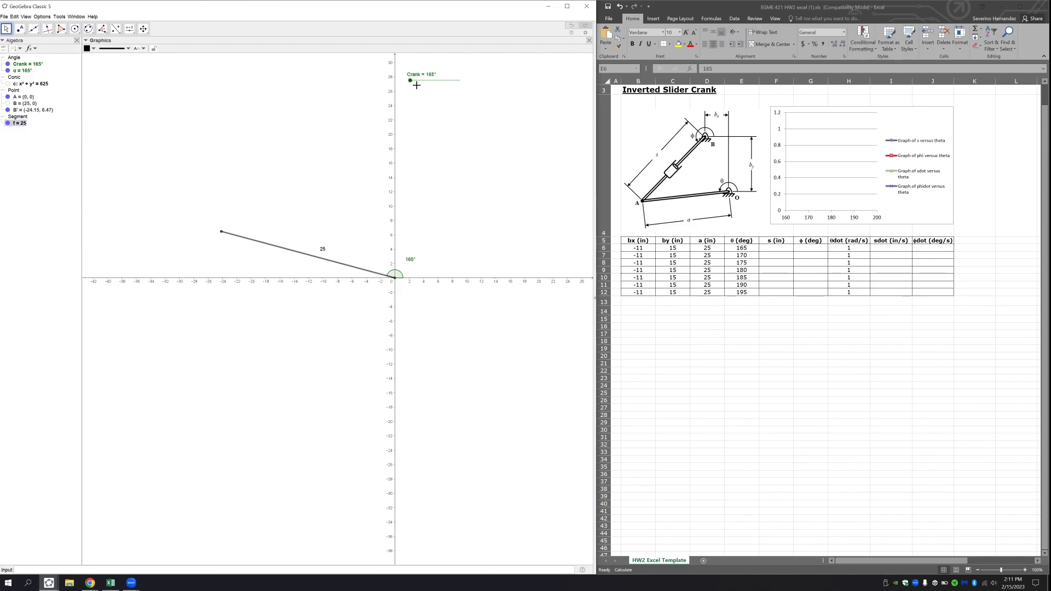
pyautogui.moveTo(413, 86); pyautogui.dragTo(376, 93)
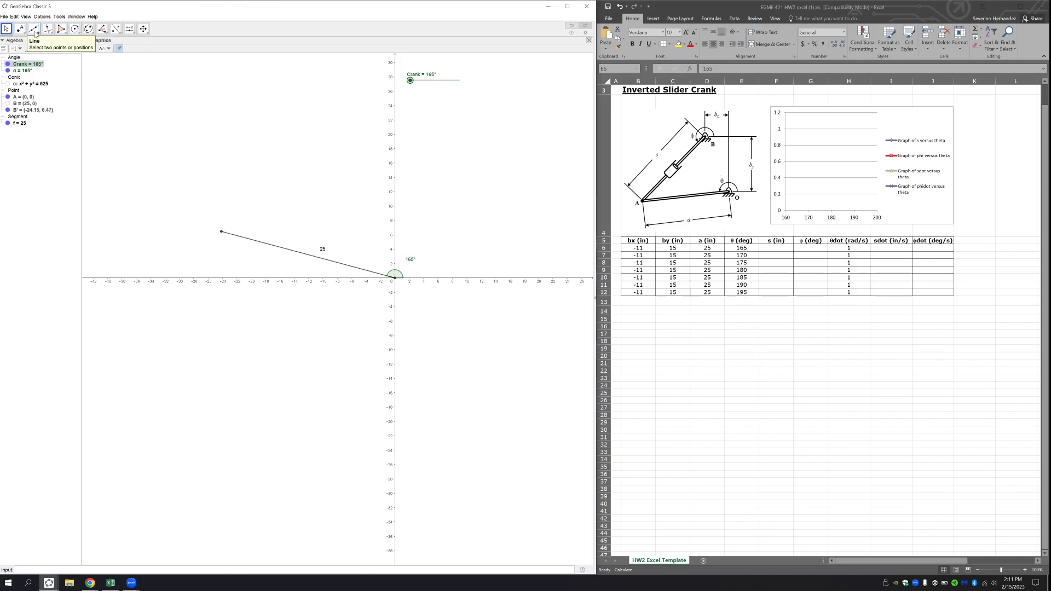
# Step: Draw a circle of radius 15 centred on the origin
pyautogui.click(75, 28)
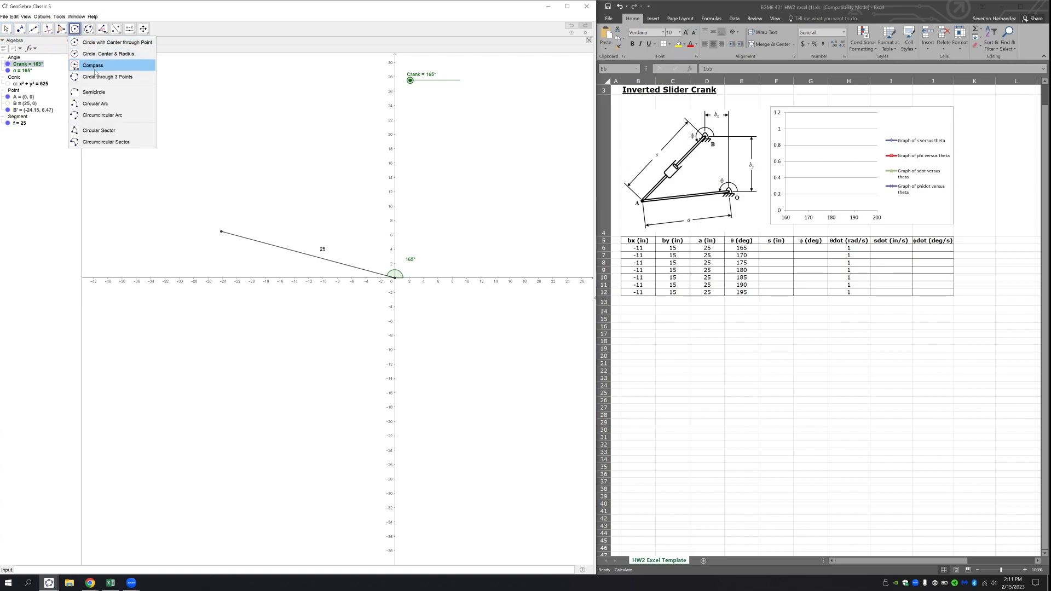
pyautogui.click(115, 54)
pyautogui.click(395, 278)
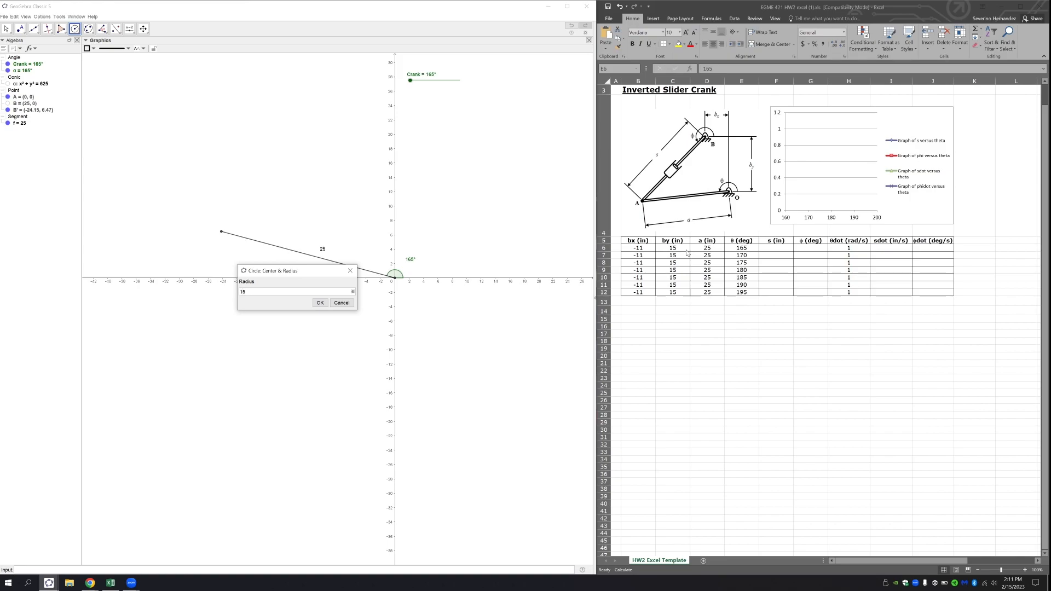
pyautogui.press('Return')
# Step: Place a point at (0, 15) where the circle meets the positive y-axis and hide the circle
pyautogui.click(20, 29)
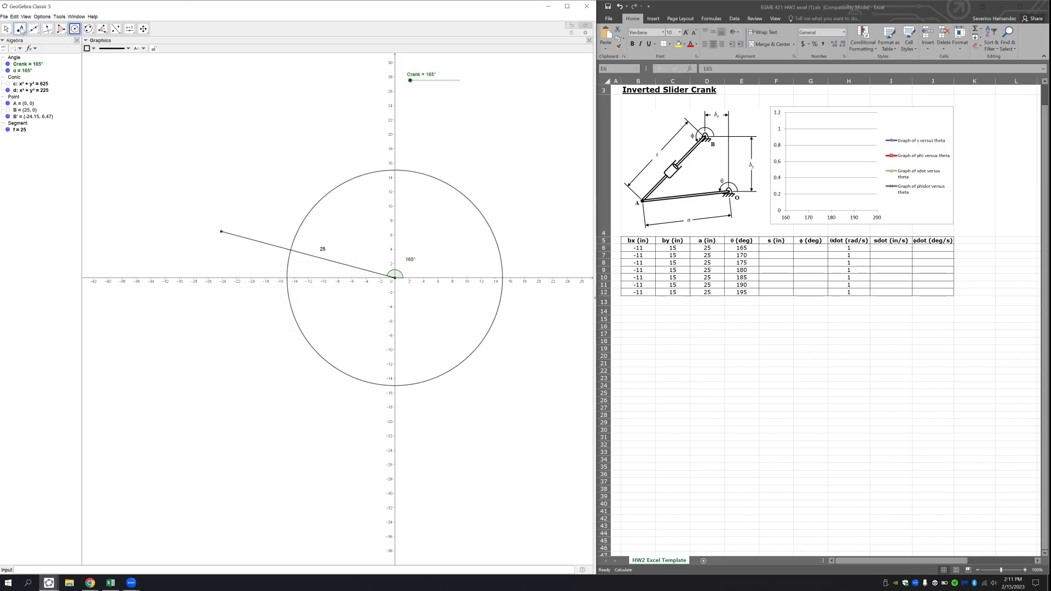
pyautogui.click(395, 172)
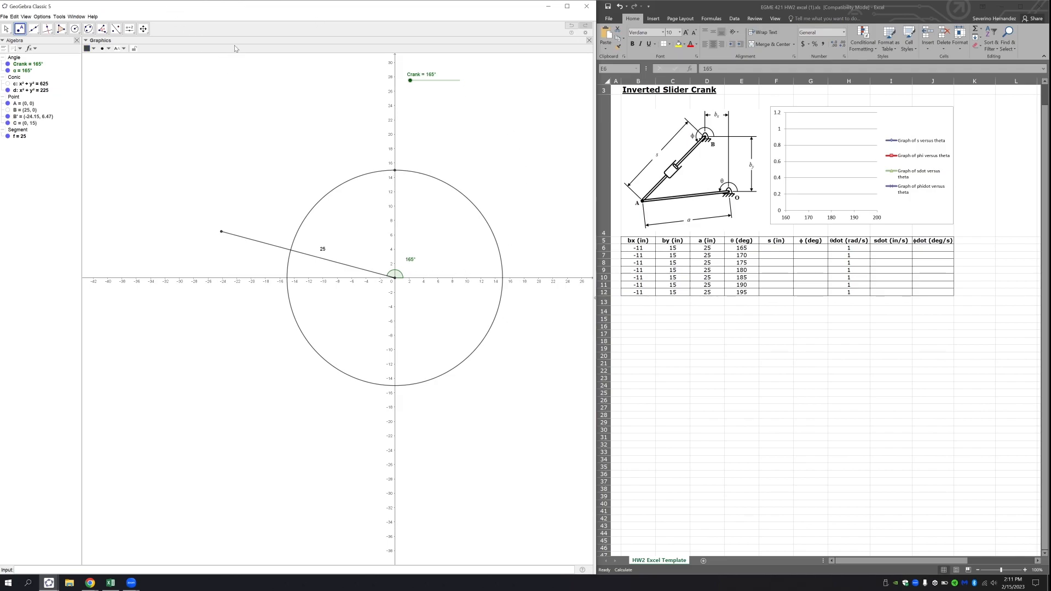
pyautogui.click(7, 29)
pyautogui.click(483, 200)
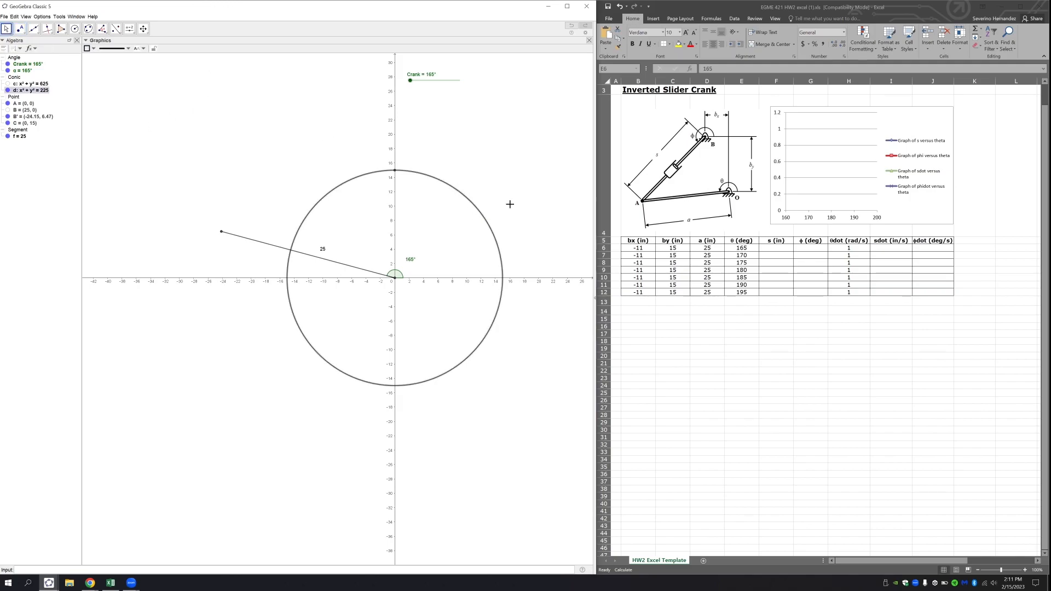
pyautogui.hotkey('ctrl', 'g')
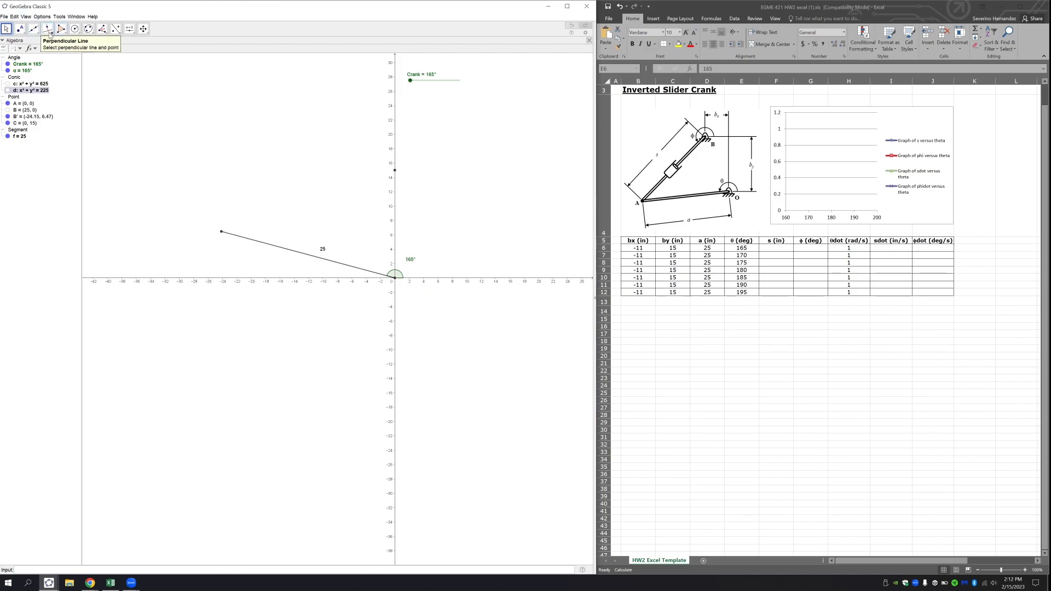
# Step: Draw a circle of radius 11 centred on the point at (0, 15)
pyautogui.click(79, 33)
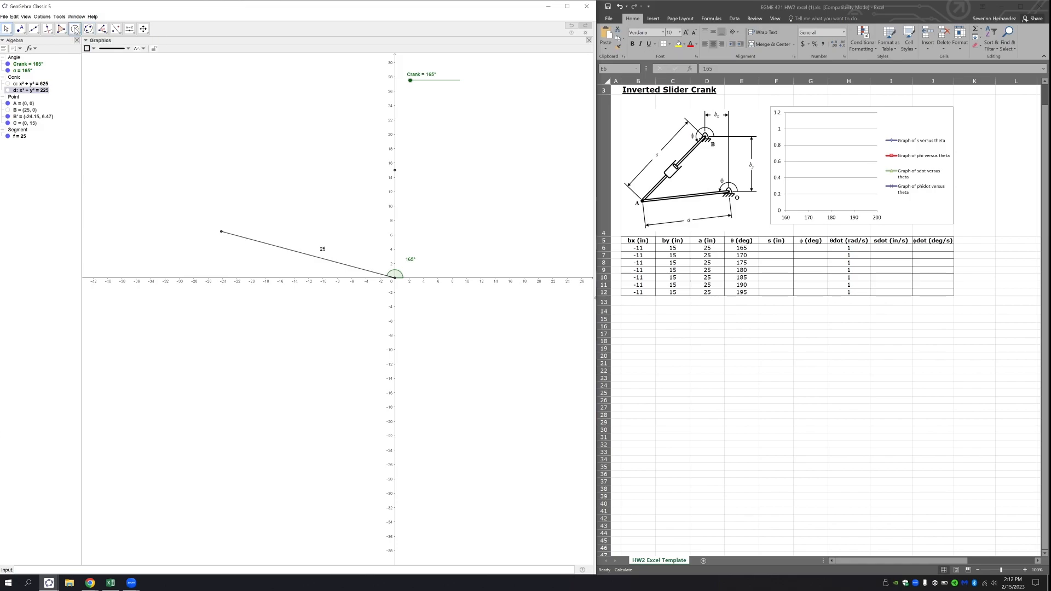
pyautogui.click(394, 171)
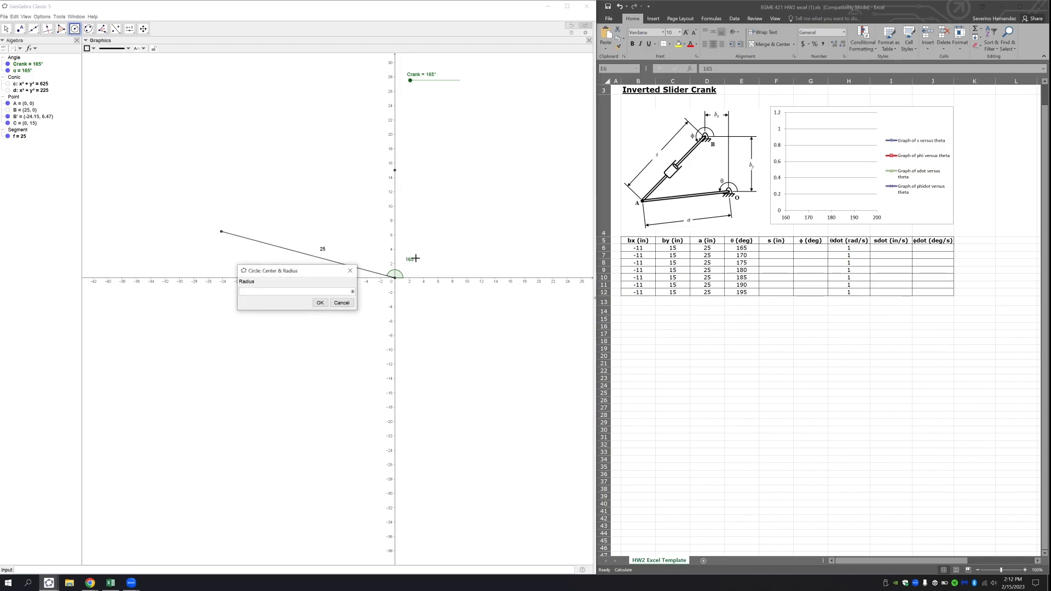
pyautogui.write('11')
pyautogui.press('Return')
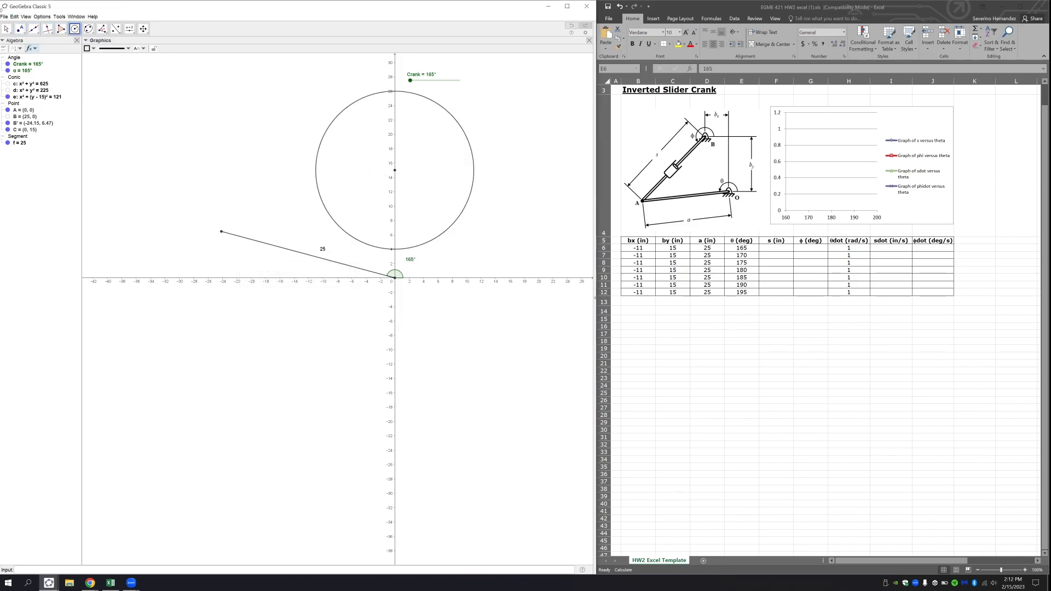
# Step: Draw a line parallel to the x-axis through the point at (0, 15)
pyautogui.click(53, 34)
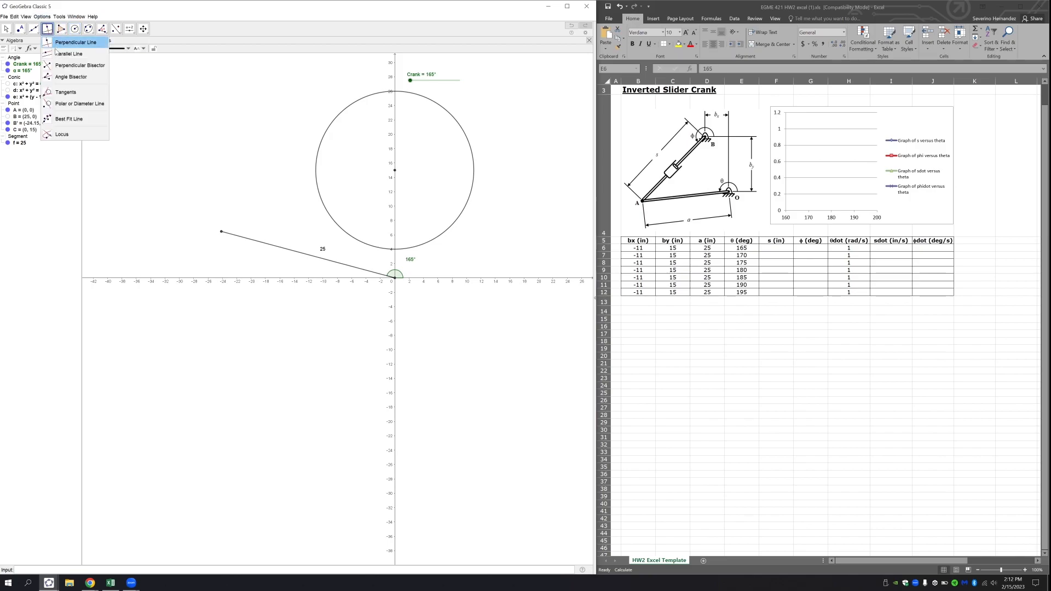
pyautogui.click(60, 53)
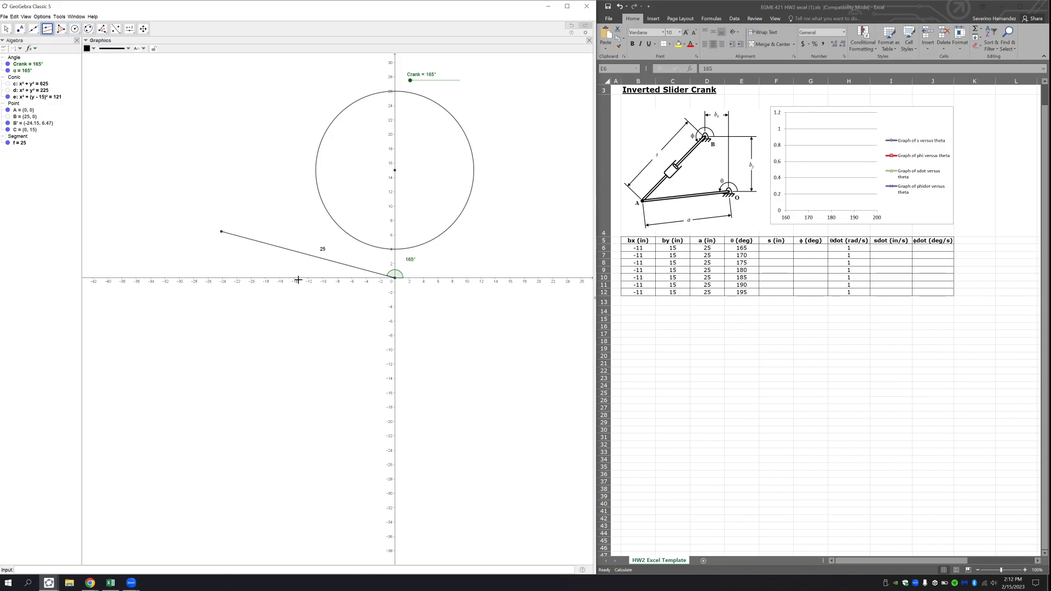
pyautogui.click(308, 280)
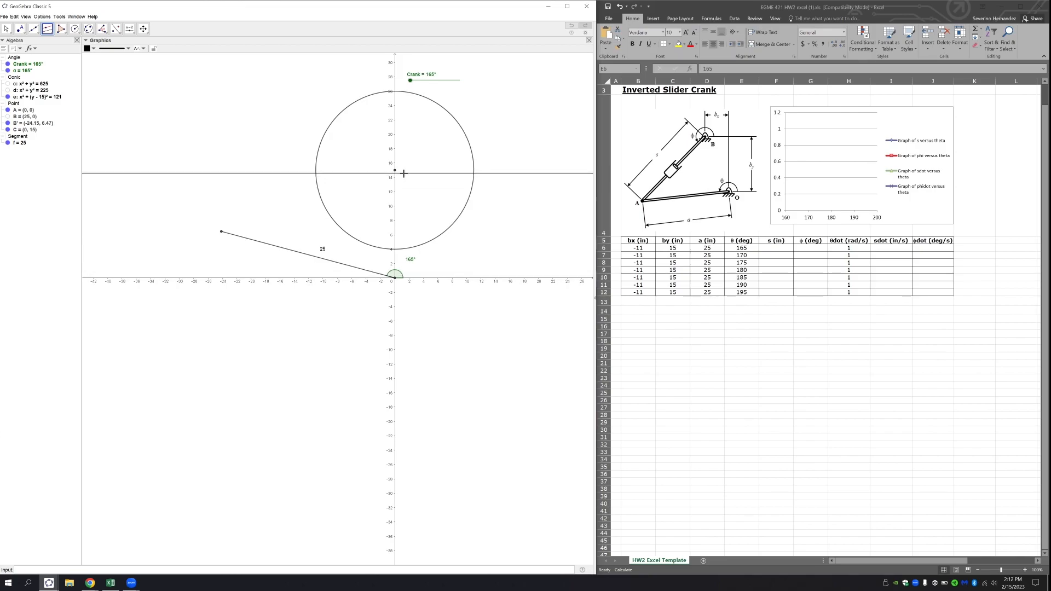
pyautogui.click(396, 174)
# Step: Place a point at (-11, 15) where the line meets the circle, and hide the circle and the line
pyautogui.click(19, 29)
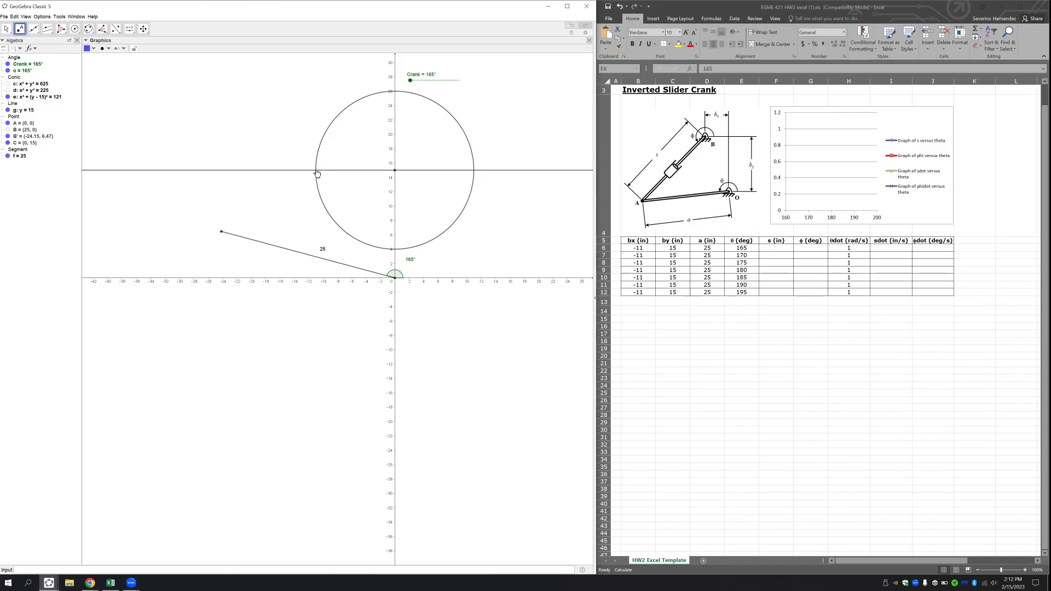
pyautogui.click(316, 171)
pyautogui.click(6, 29)
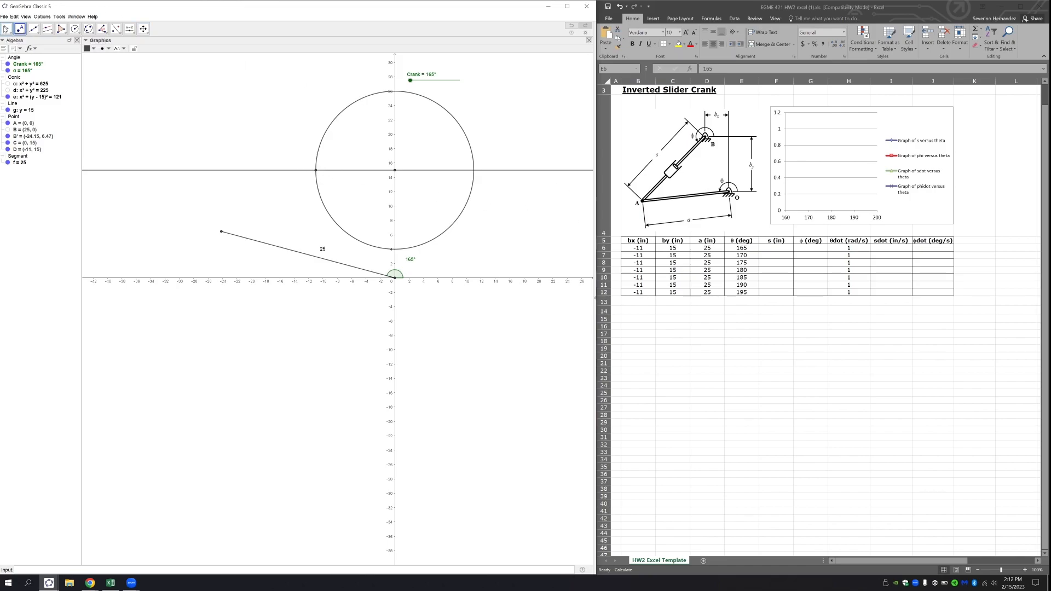
pyautogui.click(332, 119)
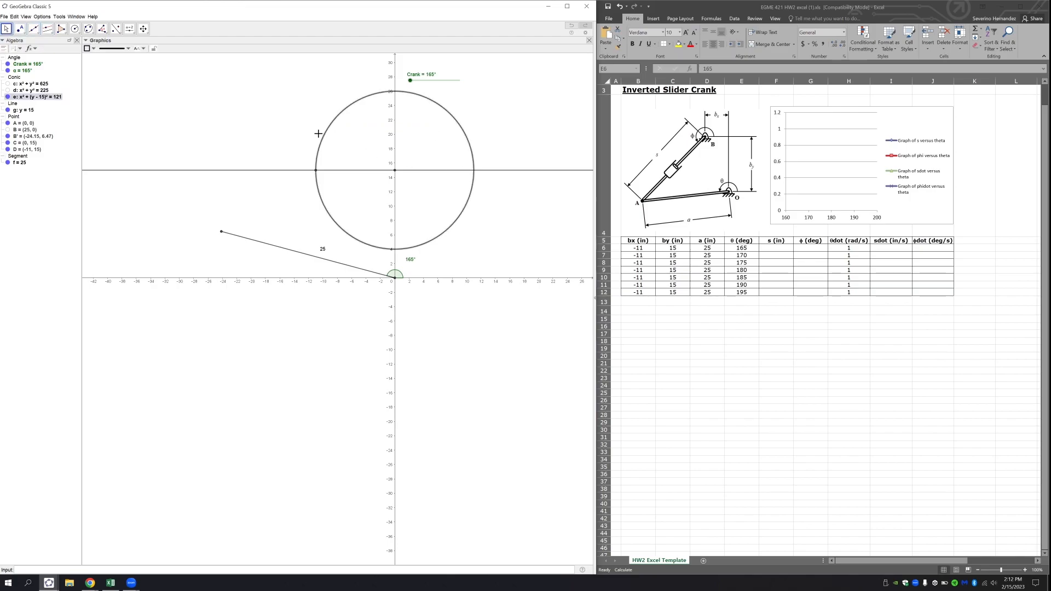
pyautogui.hotkey('ctrl', 'g')
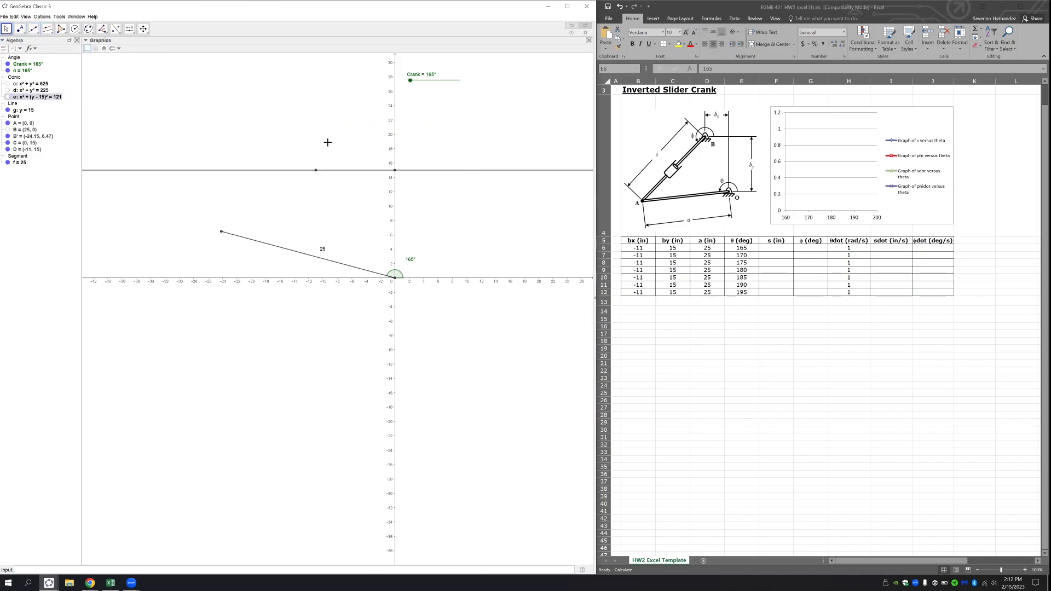
pyautogui.click(484, 171)
pyautogui.hotkey('ctrl', 'g')
# Step: Draw segments from the origin to (0, 15) and from (0, 15) to (-11, 15)
pyautogui.click(36, 32)
pyautogui.click(51, 53)
pyautogui.click(394, 278)
pyautogui.click(395, 170)
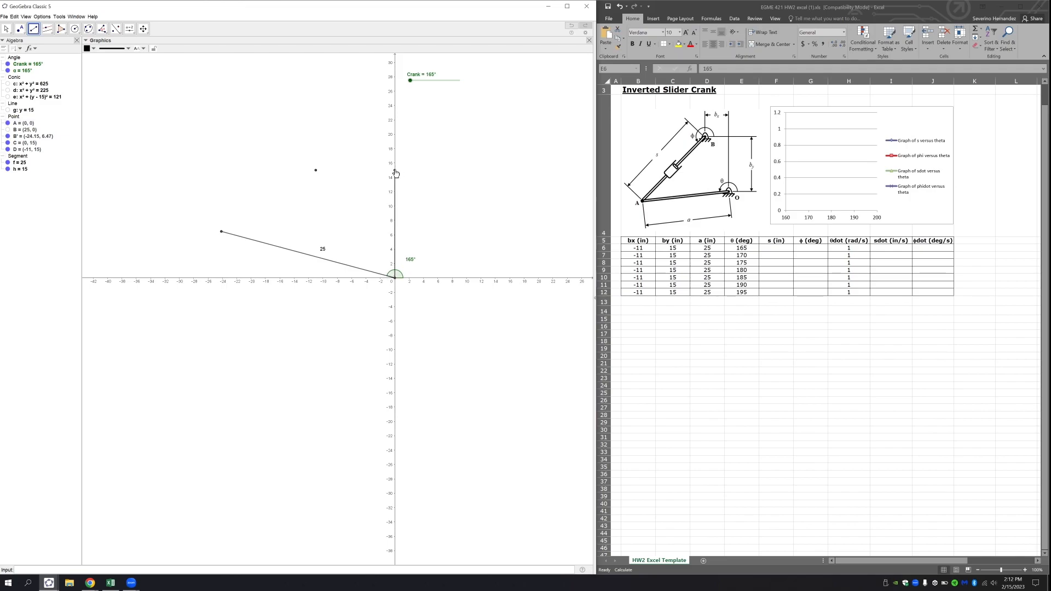
pyautogui.click(395, 170)
pyautogui.click(316, 171)
pyautogui.press('Escape')
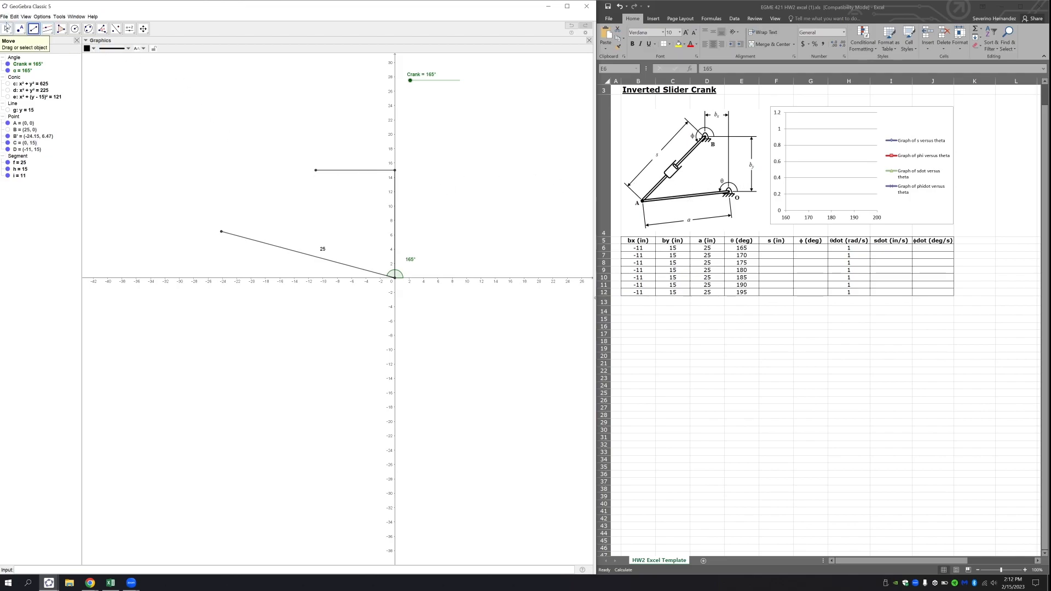
# Step: Show the value as the label on both the vertical and the horizontal offset segment
pyautogui.click(394, 204)
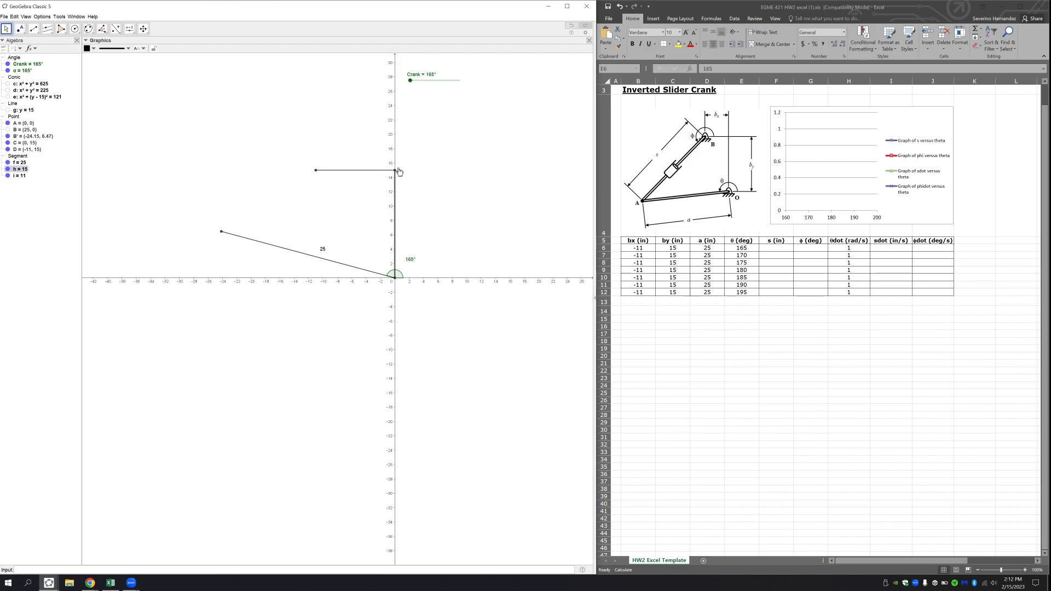
pyautogui.click(142, 49)
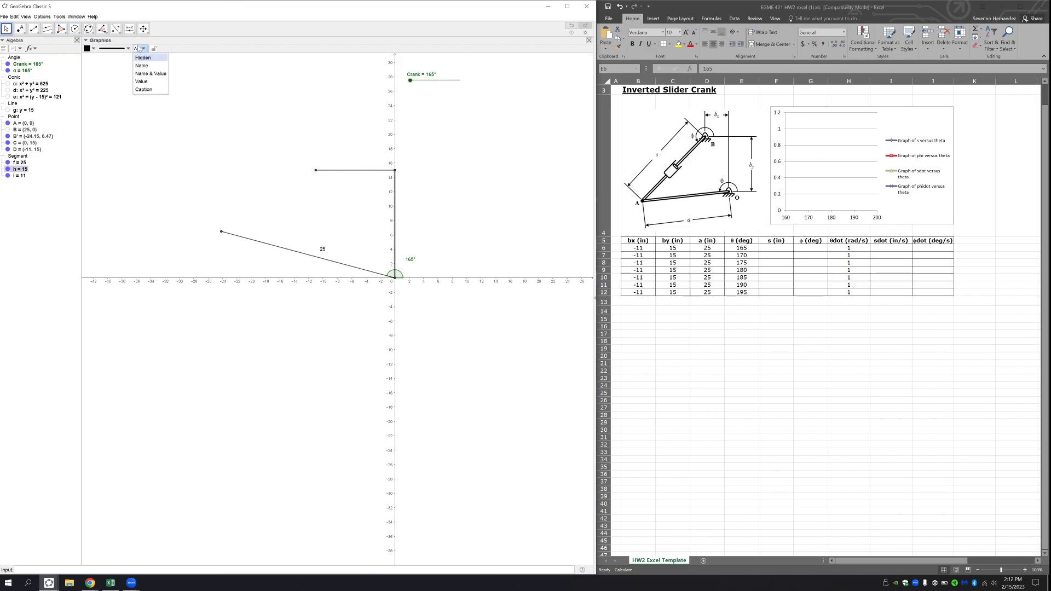
pyautogui.click(149, 81)
pyautogui.click(356, 170)
pyautogui.click(141, 48)
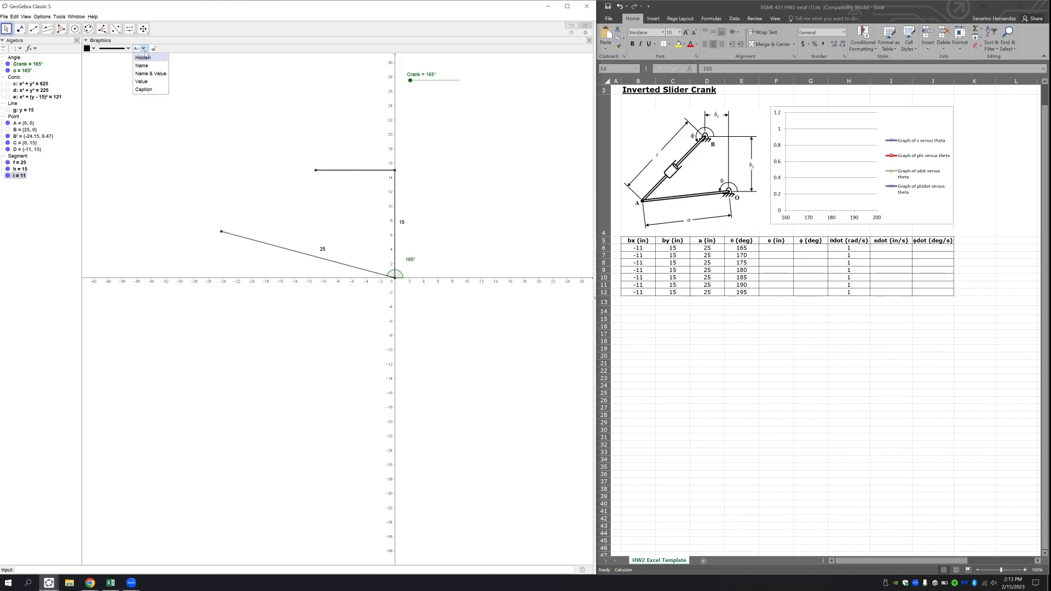
pyautogui.click(155, 82)
pyautogui.click(339, 205)
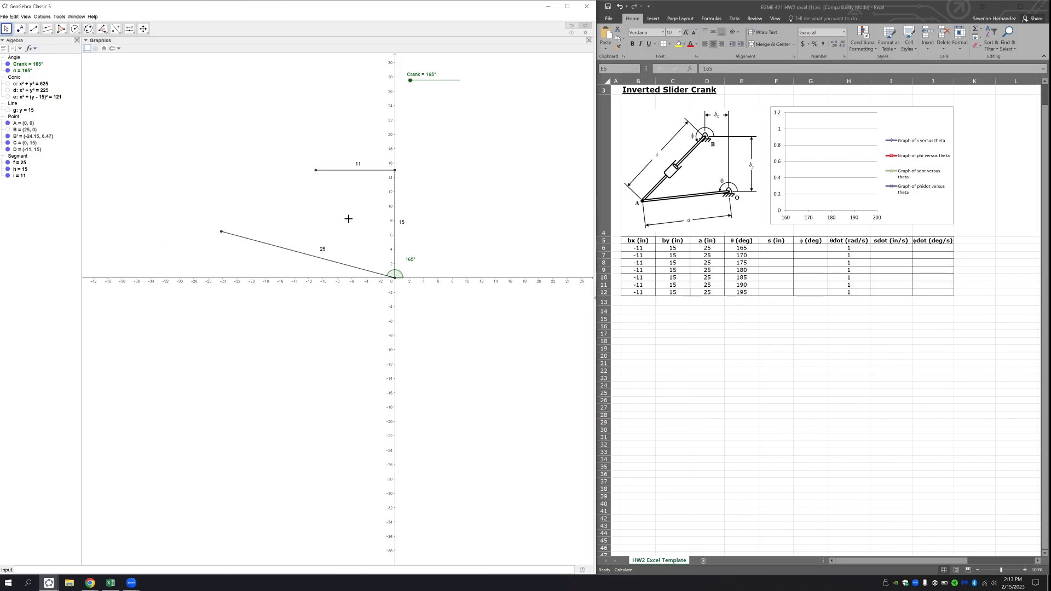
# Step: Draw a segment from the point at (-11, 15) to the free end of the crank
pyautogui.click(33, 28)
pyautogui.click(318, 172)
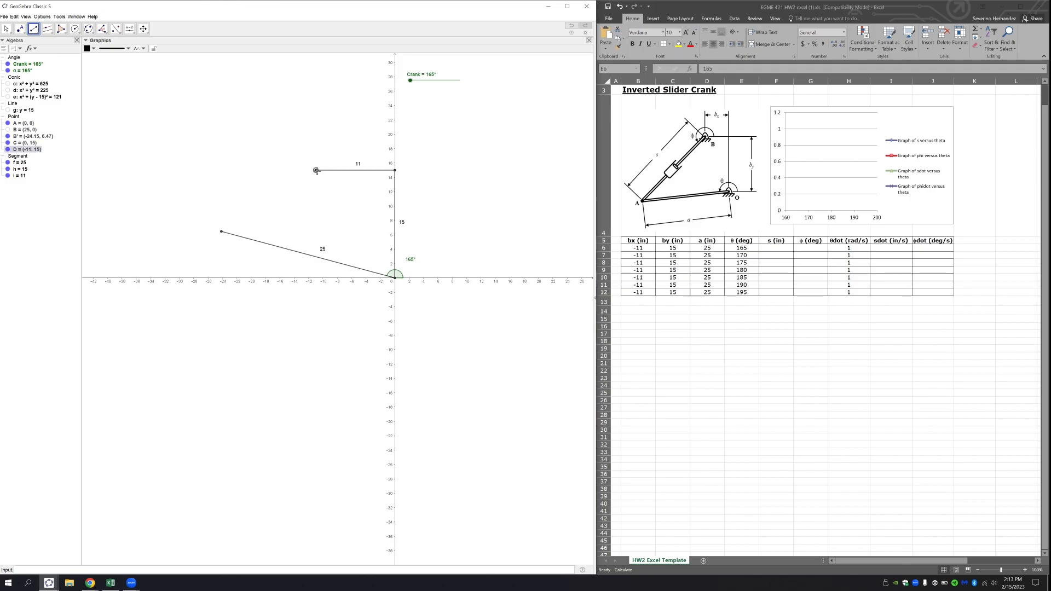
pyautogui.click(221, 232)
pyautogui.click(7, 29)
# Step: Caption the segment joining (-11, 15) to the crank end S and set its label to Caption & Value
pyautogui.rightClick(290, 188)
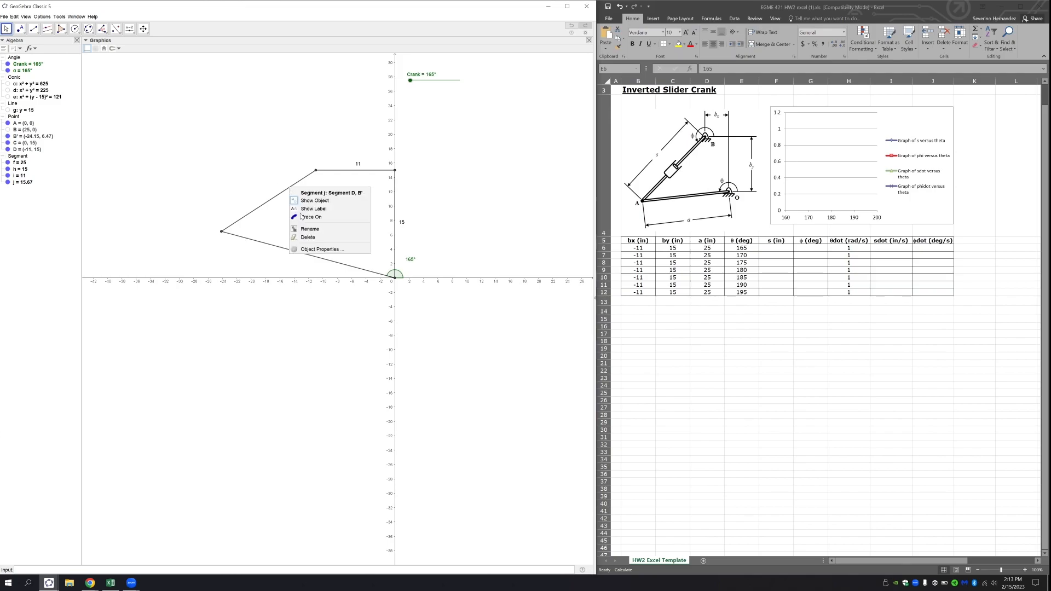
pyautogui.click(321, 249)
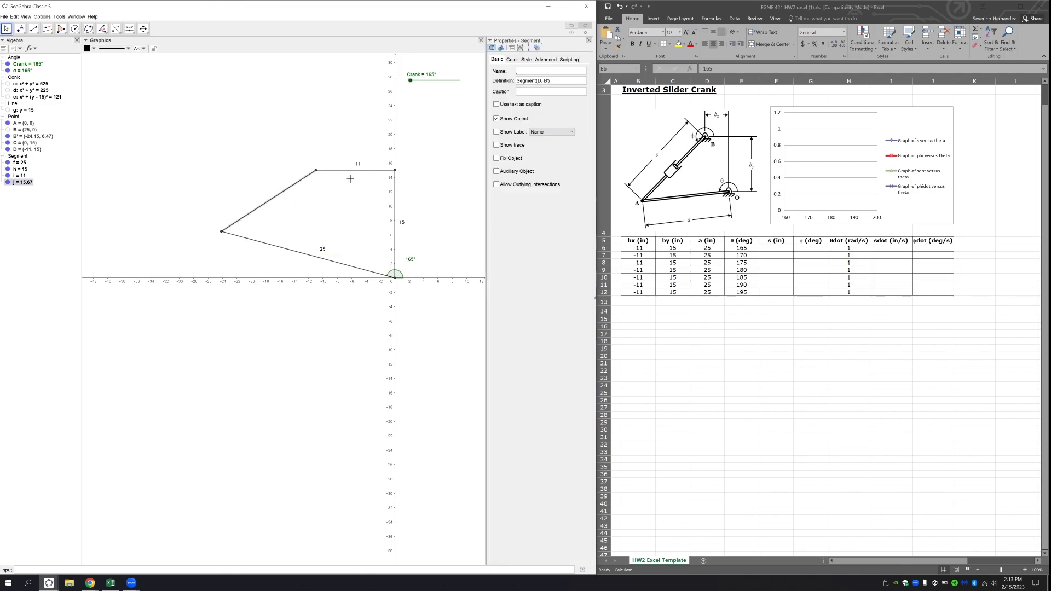
pyautogui.click(525, 94)
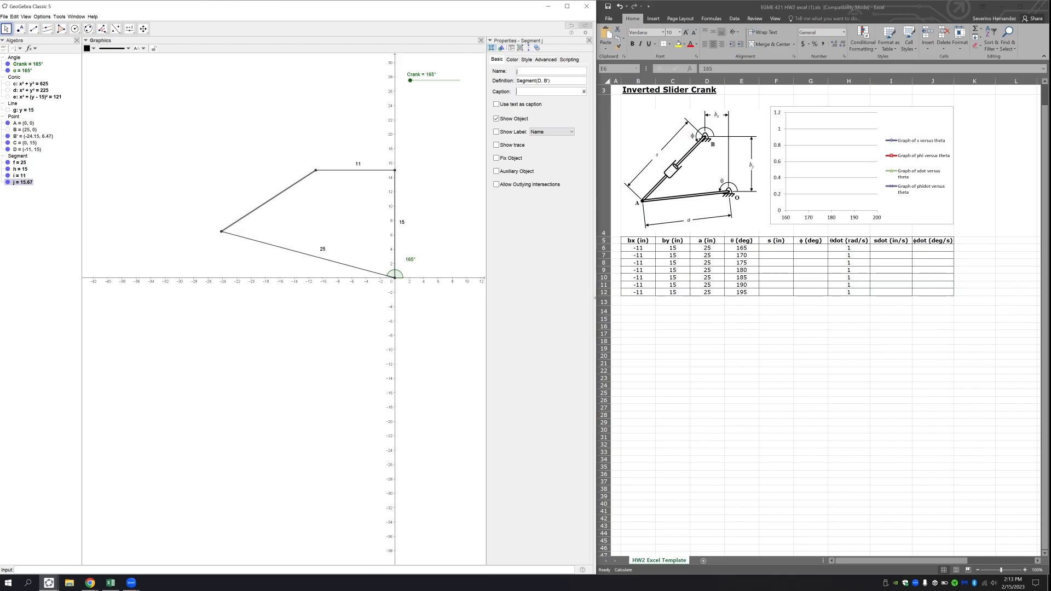
pyautogui.click(542, 73)
pyautogui.click(552, 132)
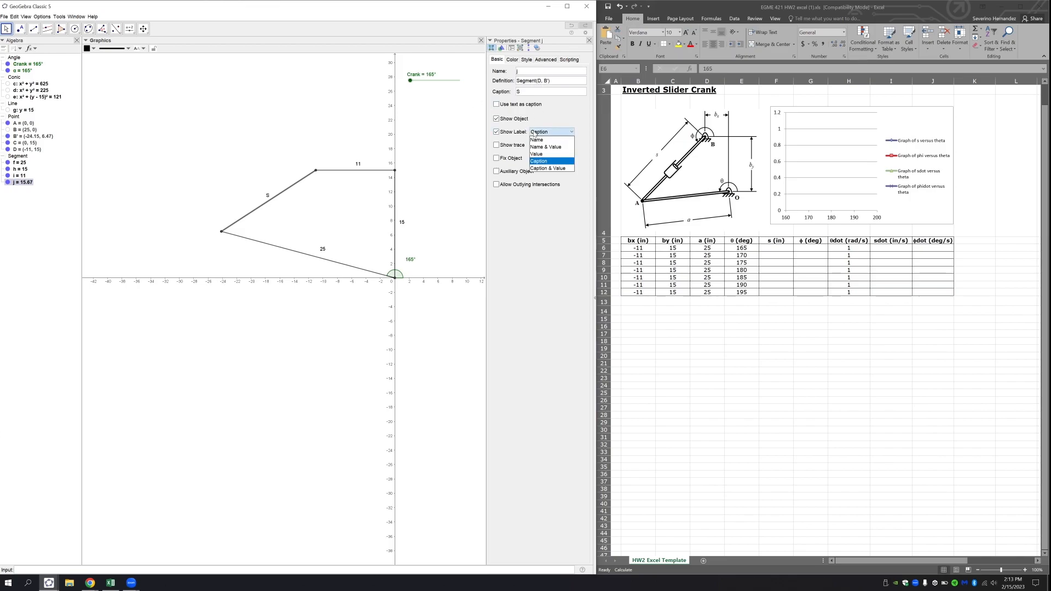
pyautogui.click(547, 168)
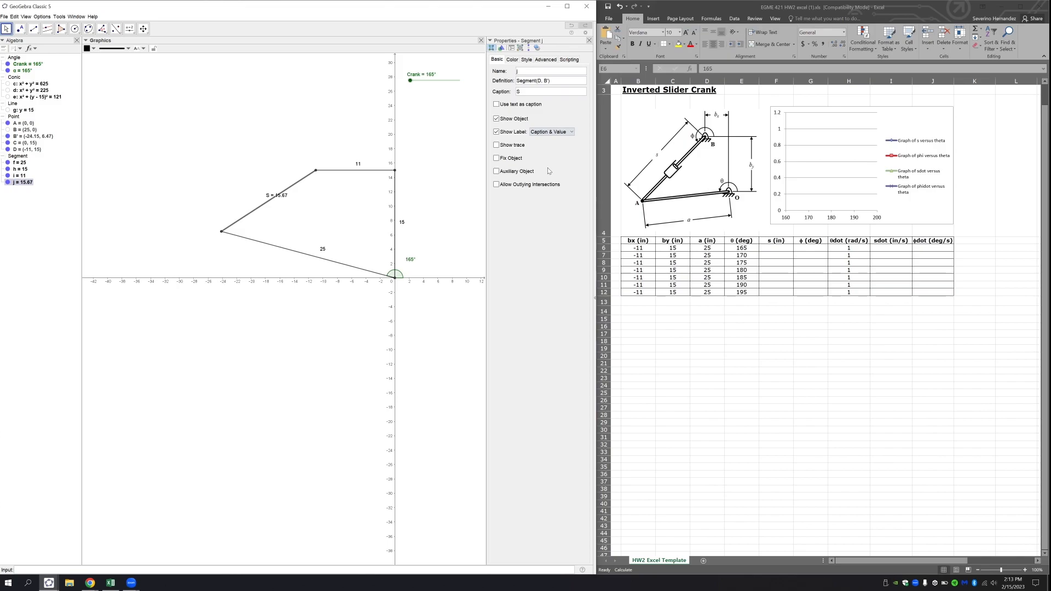
# Step: Caption the horizontal offset segment Bx and set its label to Caption & Value
pyautogui.click(363, 171)
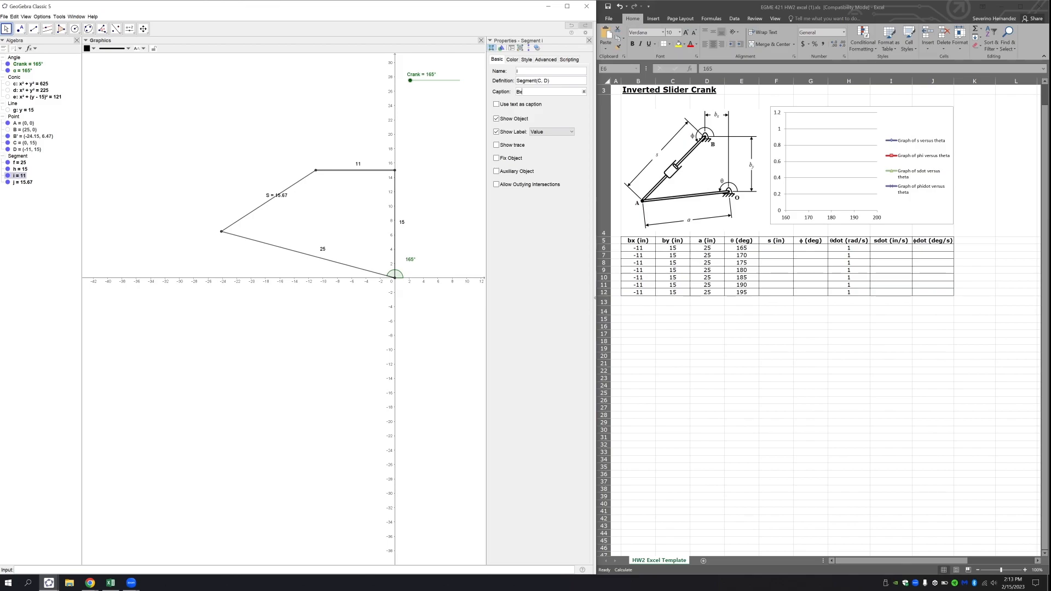
pyautogui.click(532, 134)
pyautogui.click(539, 163)
pyautogui.click(538, 133)
pyautogui.click(547, 169)
# Step: Caption the vertical offset segment By and set its label to Caption & Value
pyautogui.click(353, 146)
pyautogui.click(396, 227)
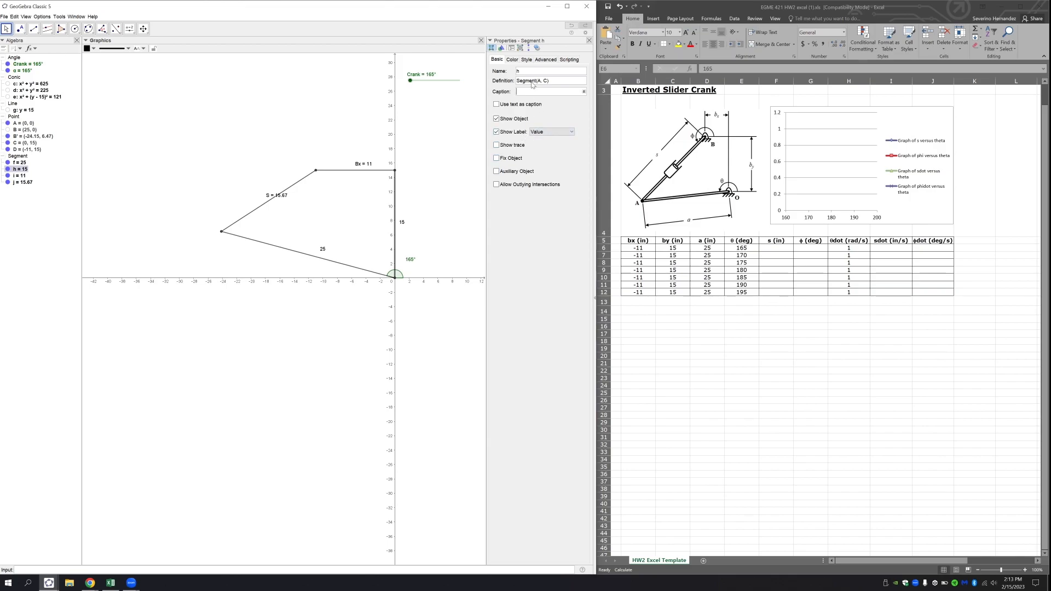
pyautogui.click(531, 133)
pyautogui.click(531, 133)
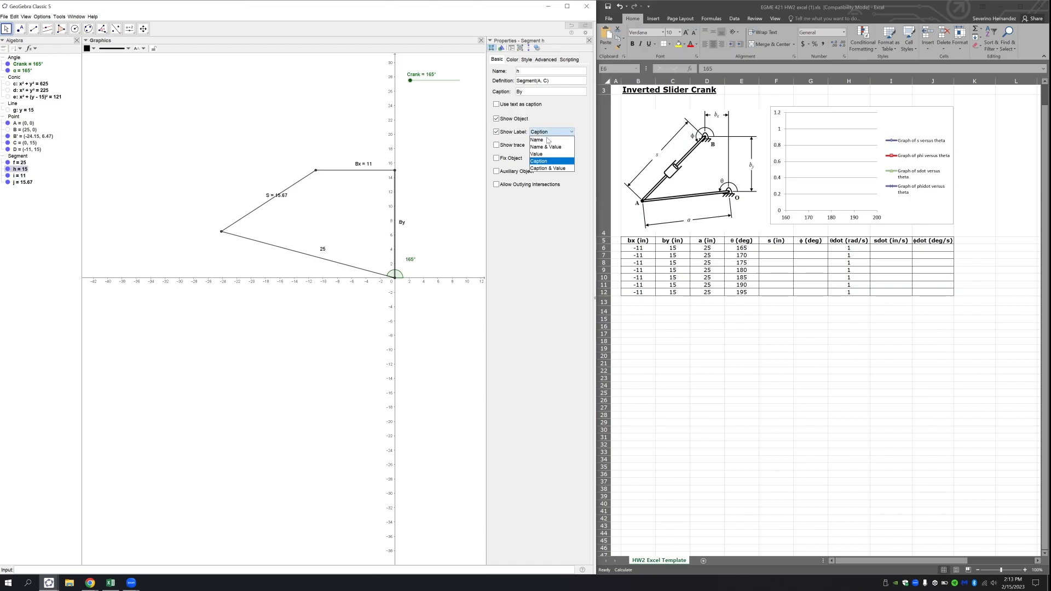
pyautogui.click(545, 170)
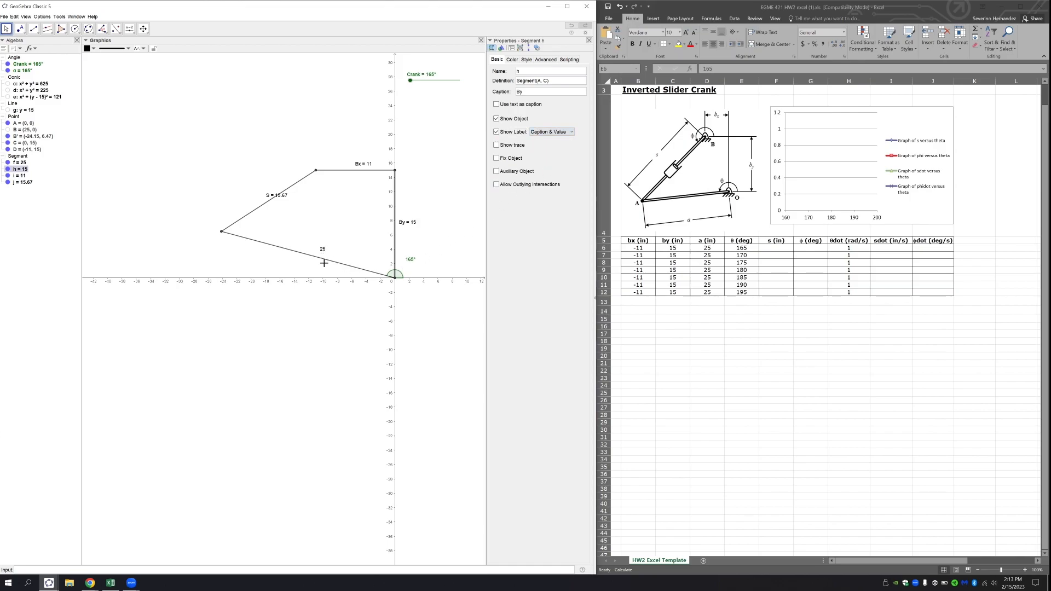
# Step: Caption the crank segment a with a Caption & Value label, and move the crank angle's value label away from its arc
pyautogui.click(329, 261)
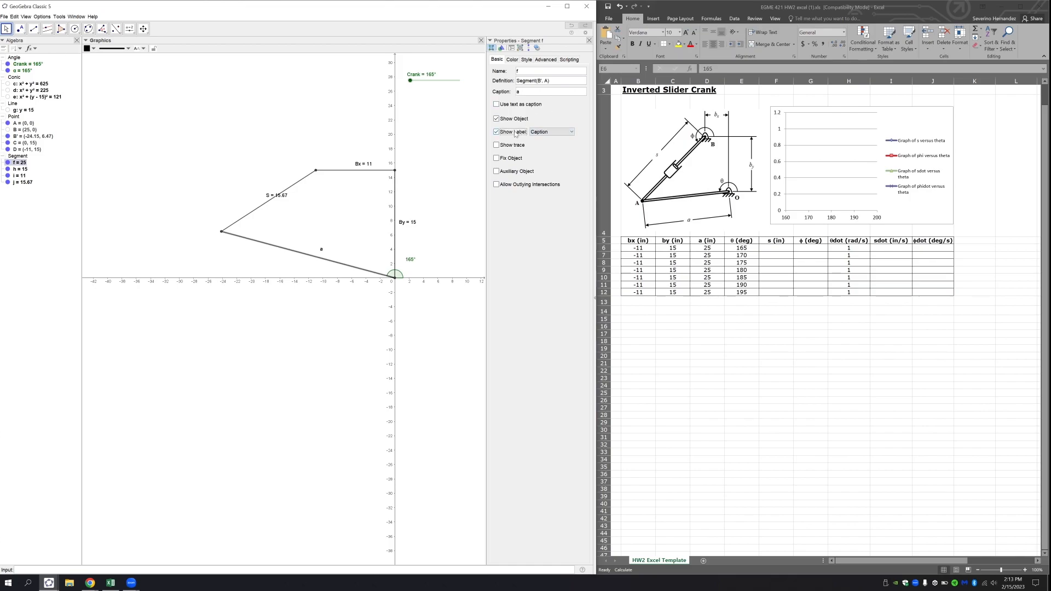
pyautogui.click(550, 132)
pyautogui.click(539, 163)
pyautogui.click(550, 132)
pyautogui.click(545, 169)
pyautogui.click(457, 234)
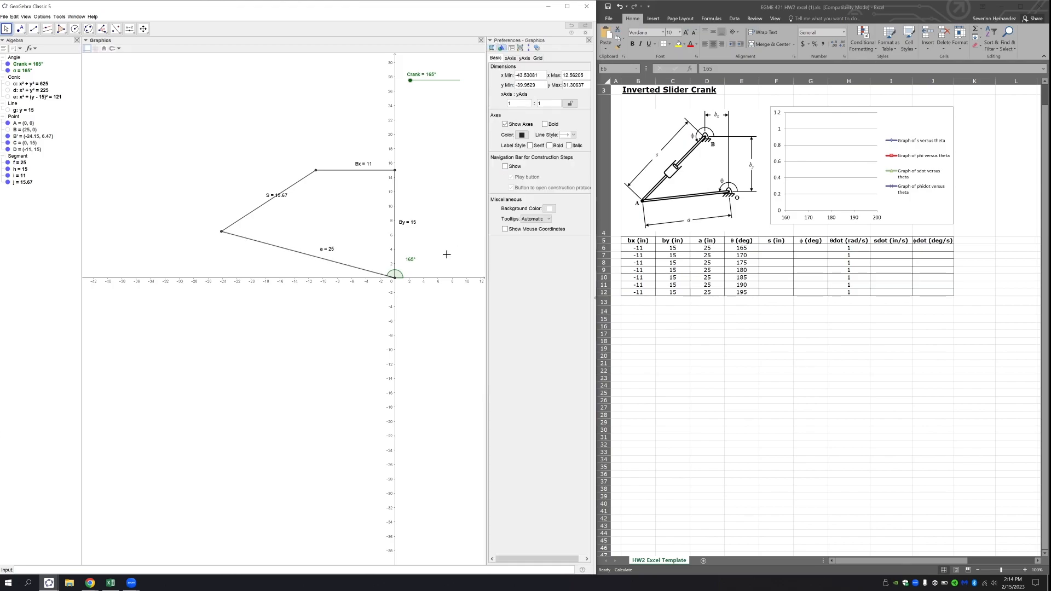
pyautogui.moveTo(411, 262); pyautogui.dragTo(421, 266)
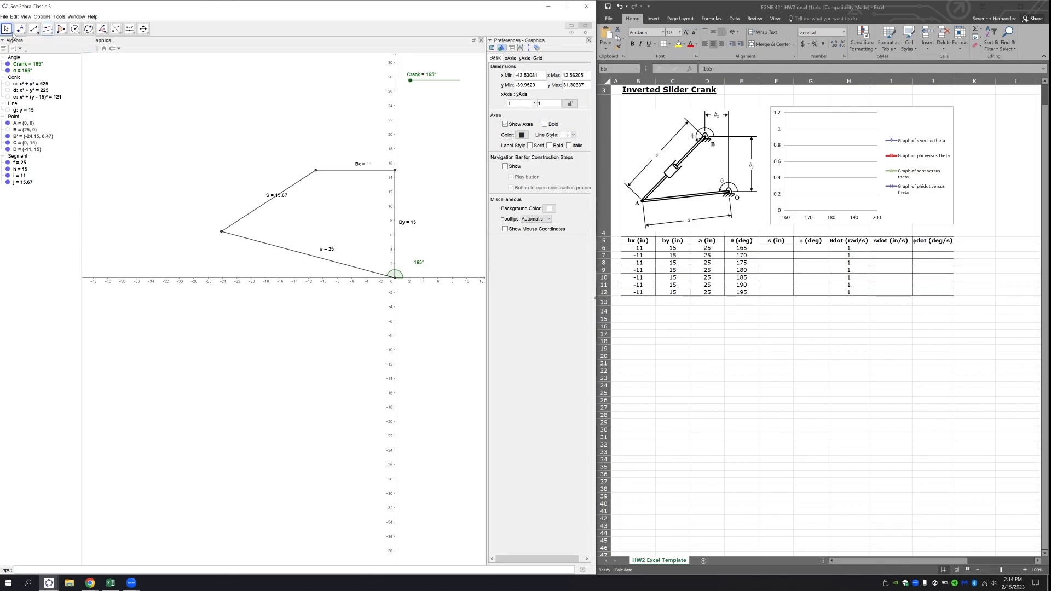
# Step: Add an angle at (-11, 15) measured from the point at (0, 15) to the free end of the crank
pyautogui.click(103, 29)
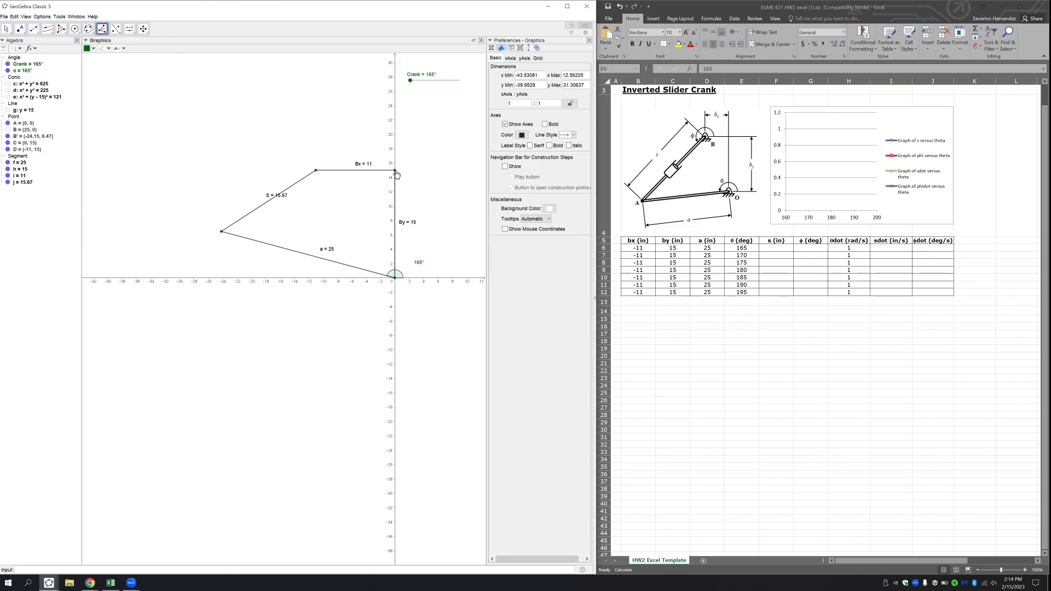
pyautogui.click(395, 170)
pyautogui.click(316, 173)
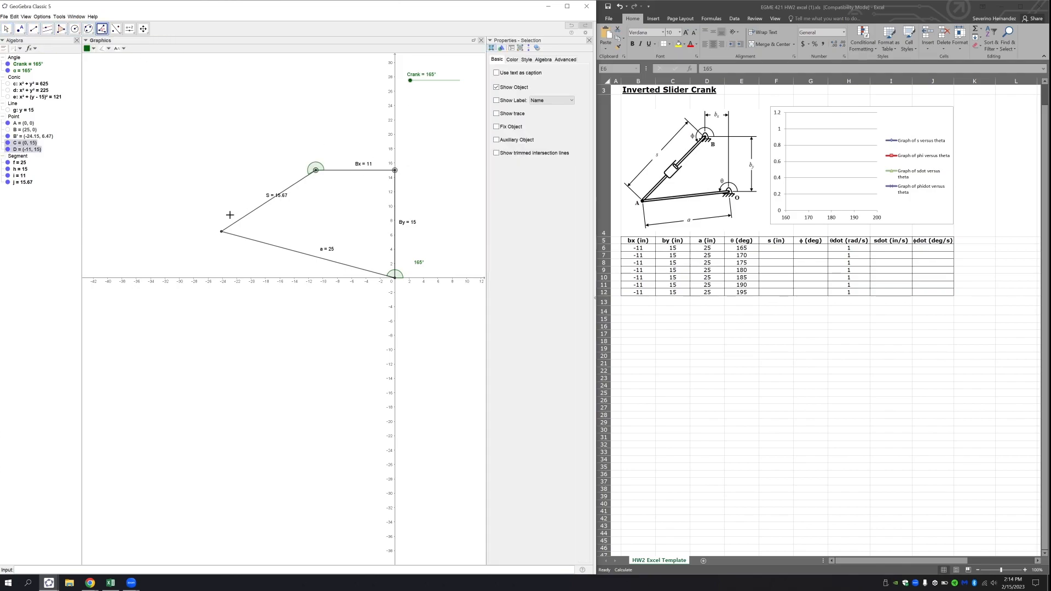
pyautogui.click(219, 235)
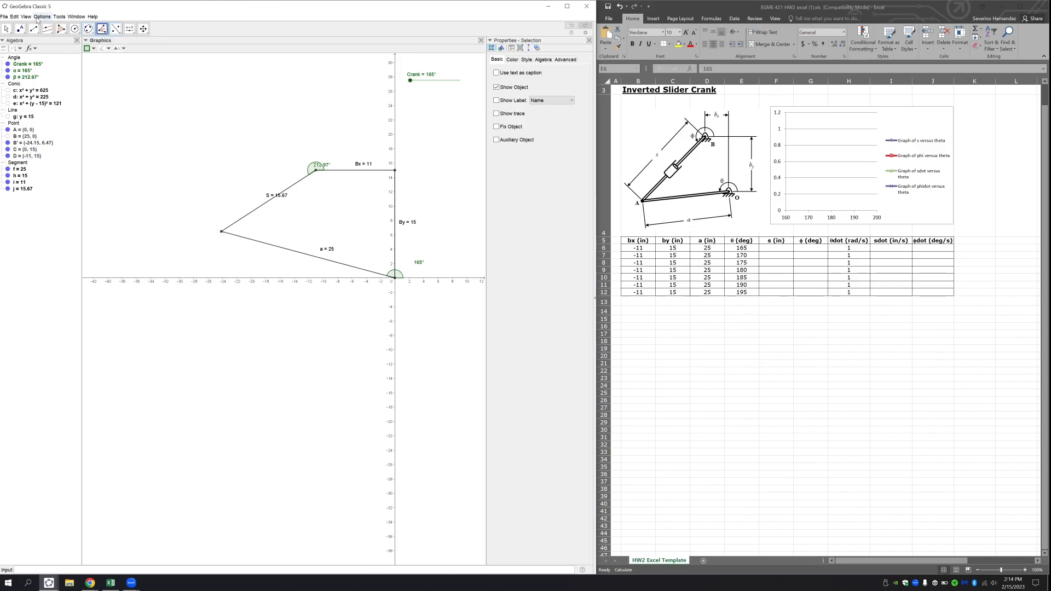
# Step: Move the new angle's value label above its arc and shift the crank angle's label closer to its arc
pyautogui.click(6, 29)
pyautogui.moveTo(324, 165); pyautogui.dragTo(317, 144)
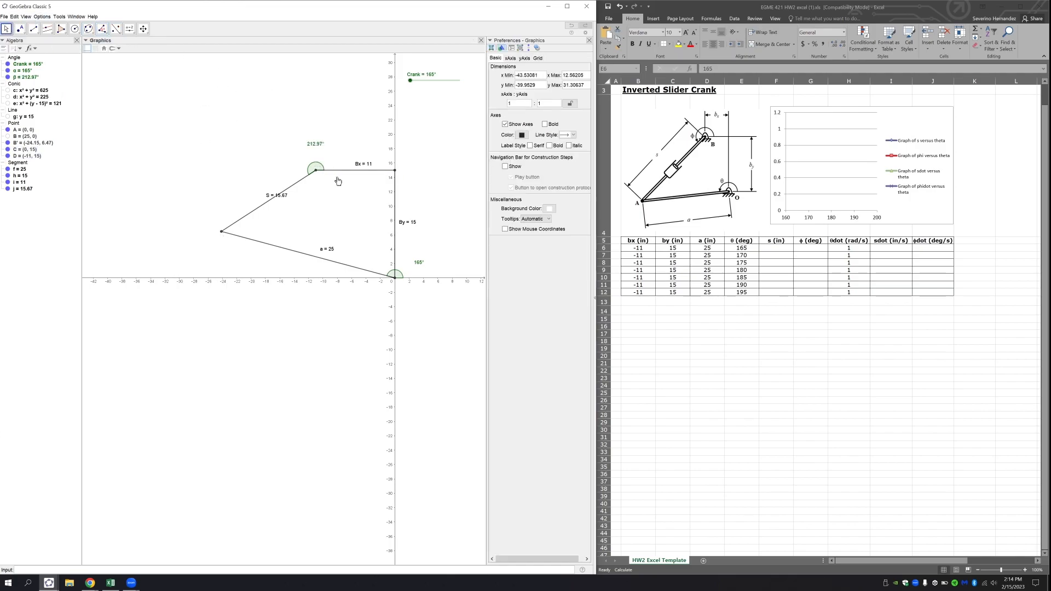
pyautogui.moveTo(425, 267); pyautogui.dragTo(418, 268)
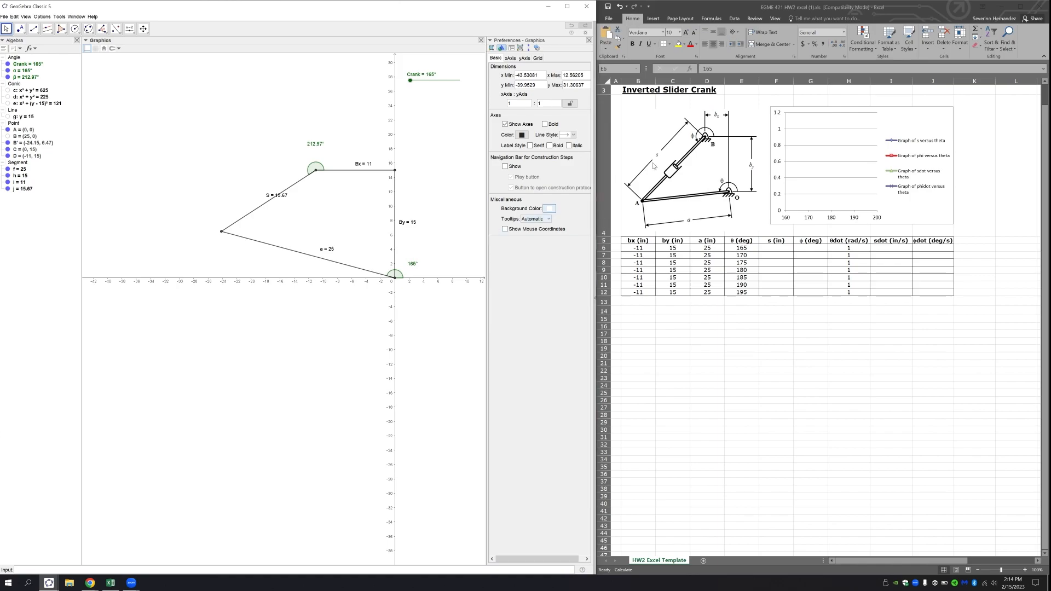
# Step: Select the Crank slider and switch to the inverted slider-crank table in Excel
pyautogui.click(410, 83)
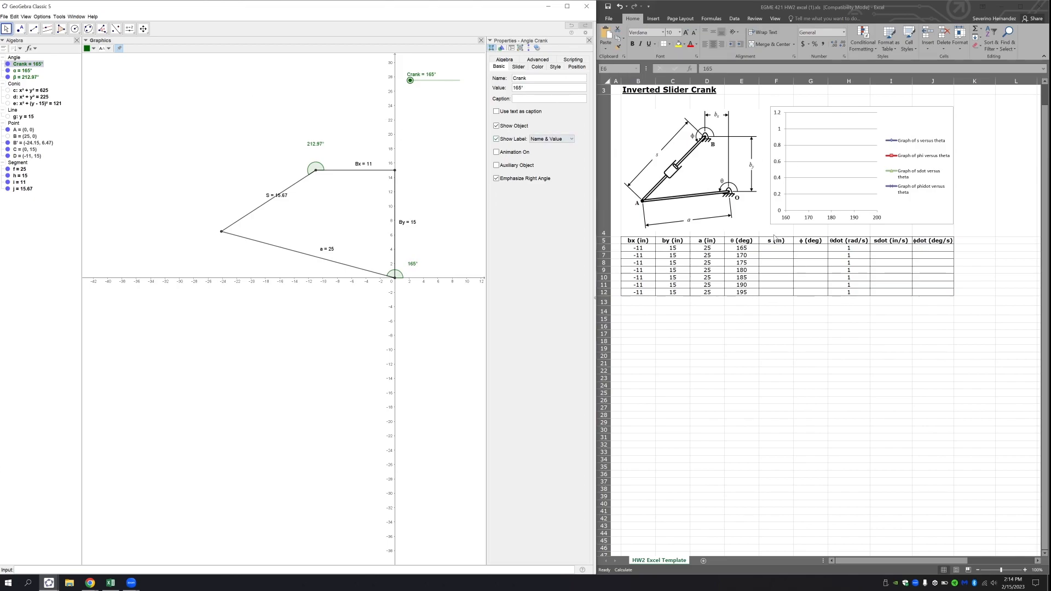
pyautogui.click(757, 293)
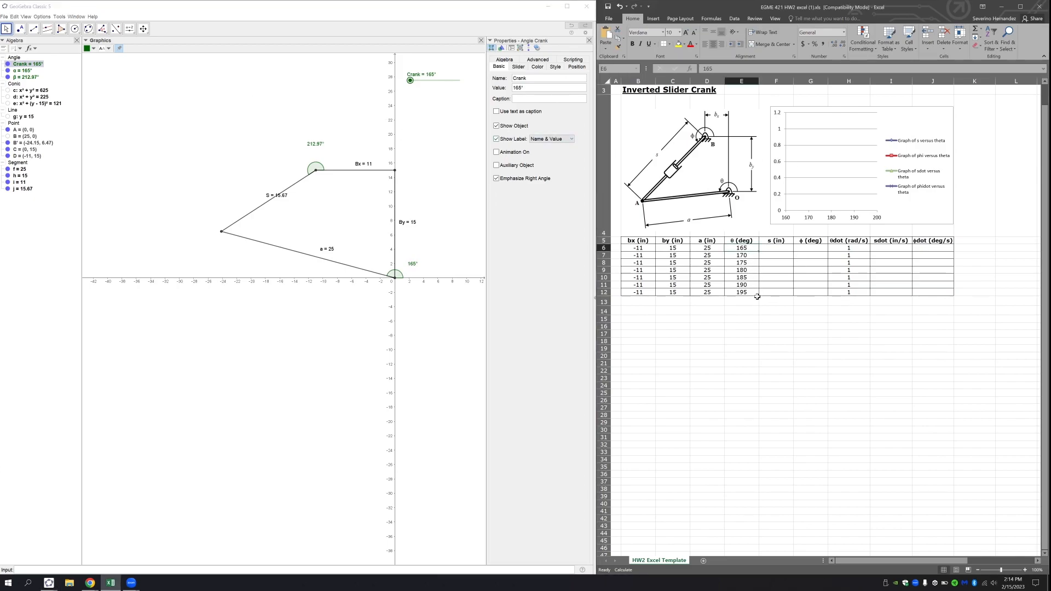